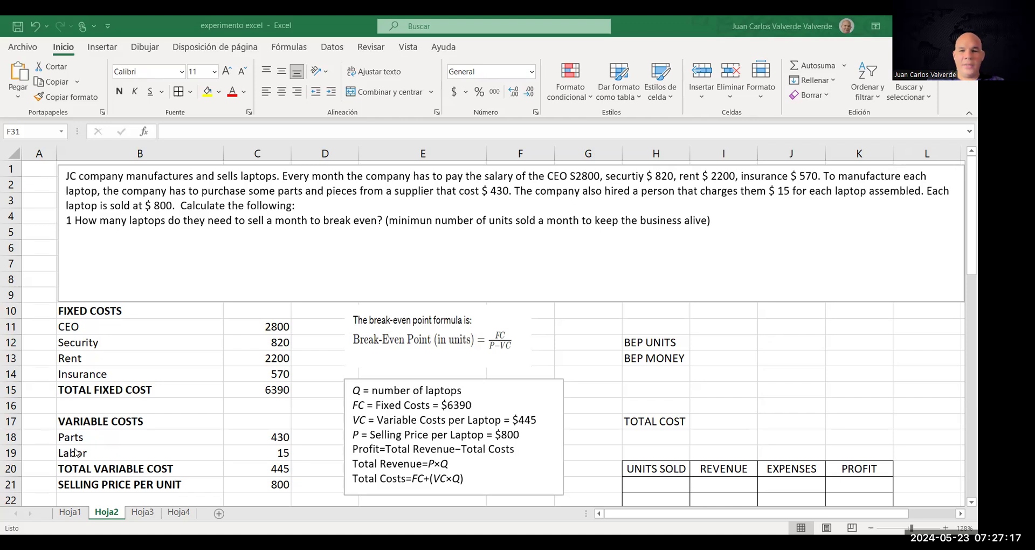
# - Calculate BEP UNITS in I12 with the formula =C15/(C21-C20), dividing total fixed cost by selling price minus total variable cost
pyautogui.click(716, 341)
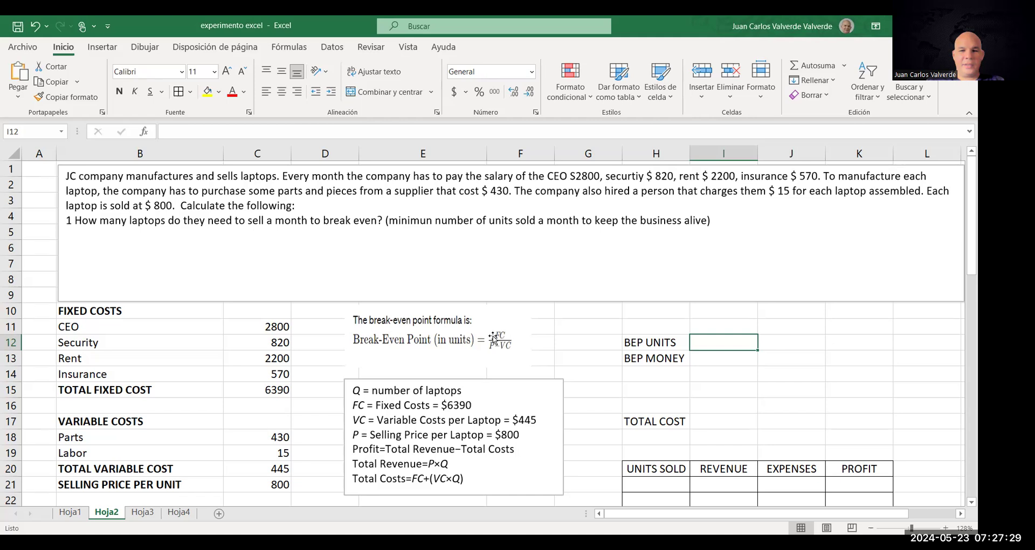
pyautogui.write('=')
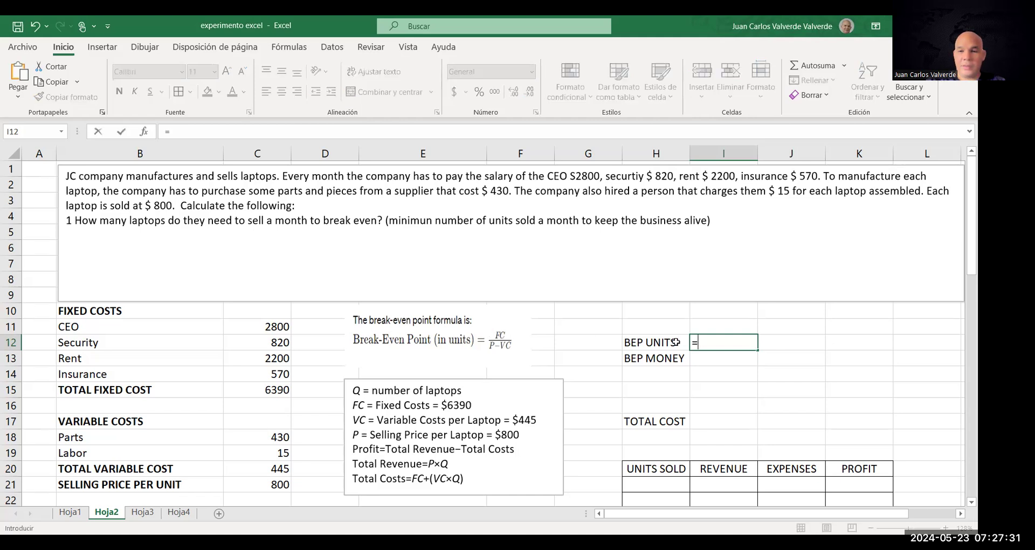
pyautogui.click(268, 393)
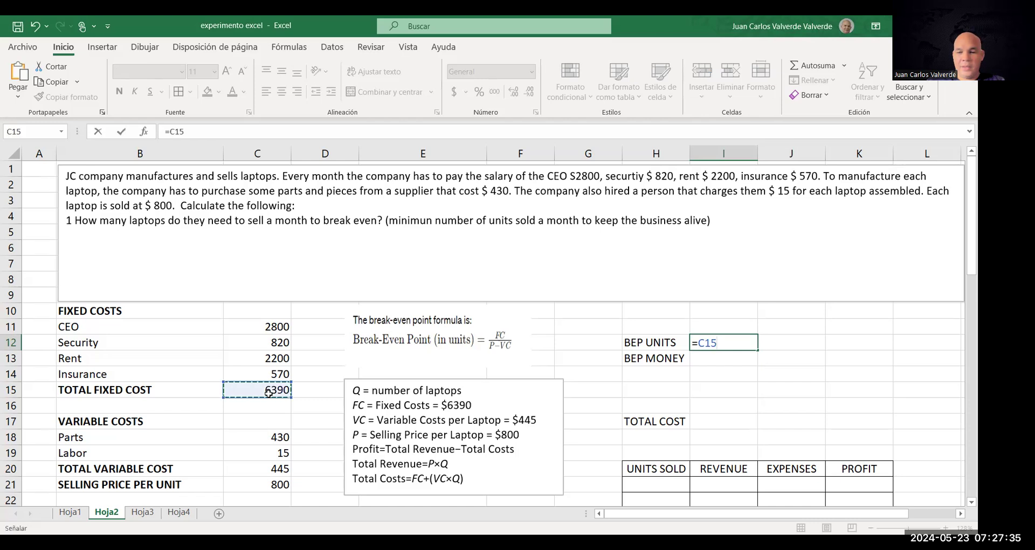
pyautogui.write('/(')
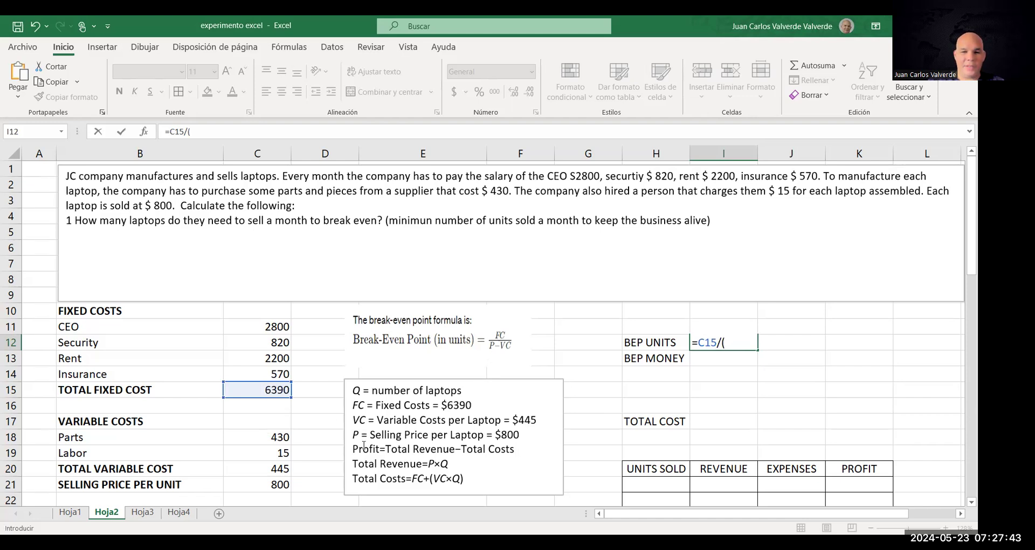
pyautogui.click(277, 485)
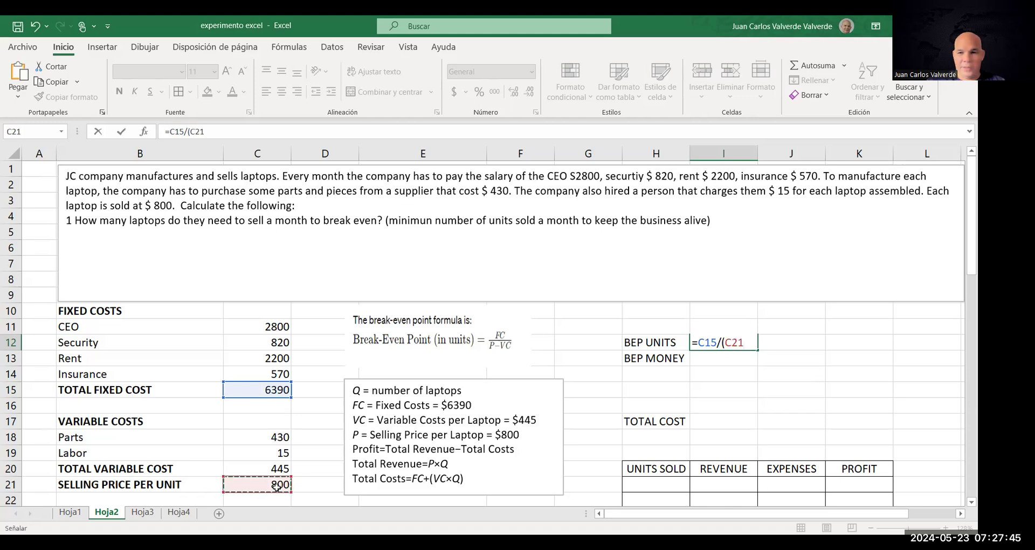
pyautogui.write('-')
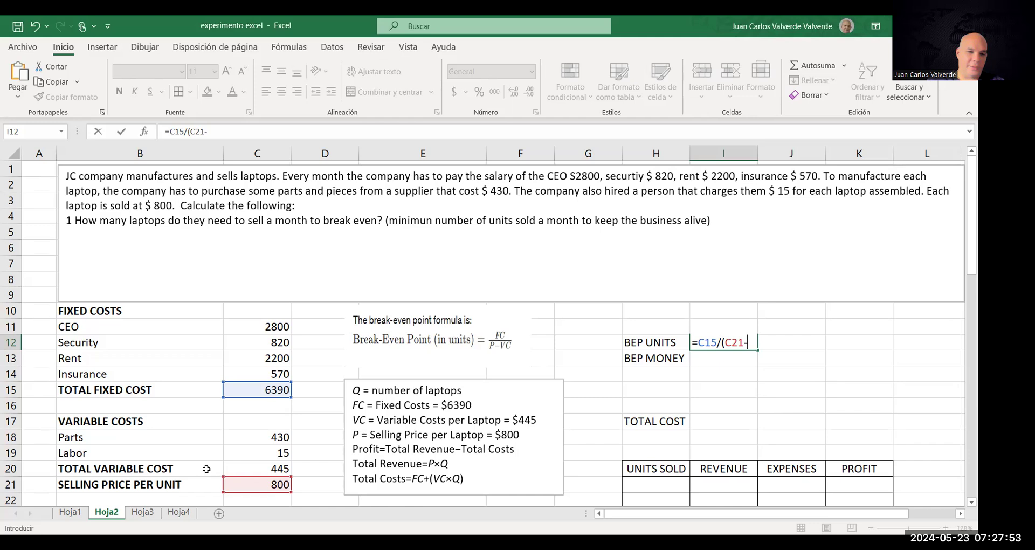
pyautogui.click(264, 467)
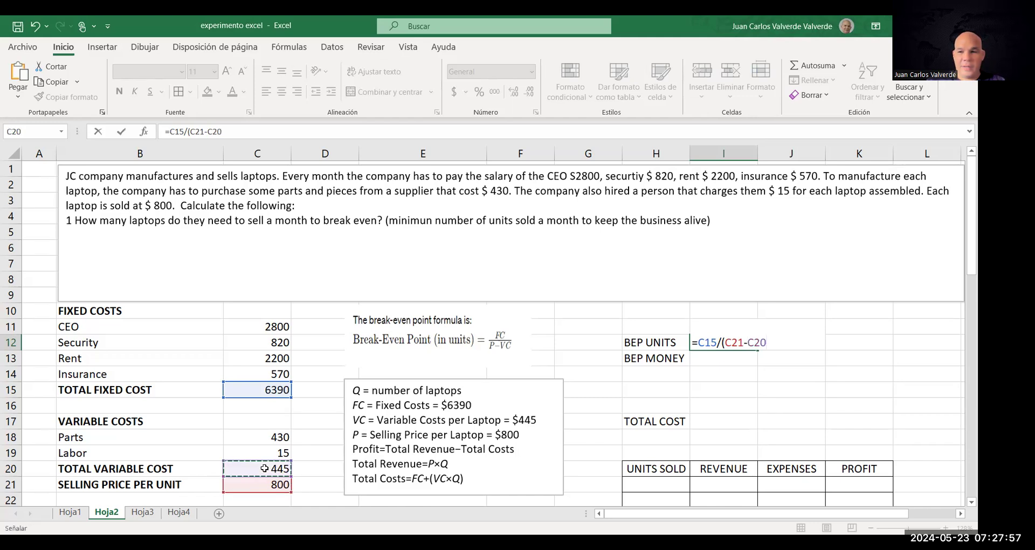
pyautogui.write(')')
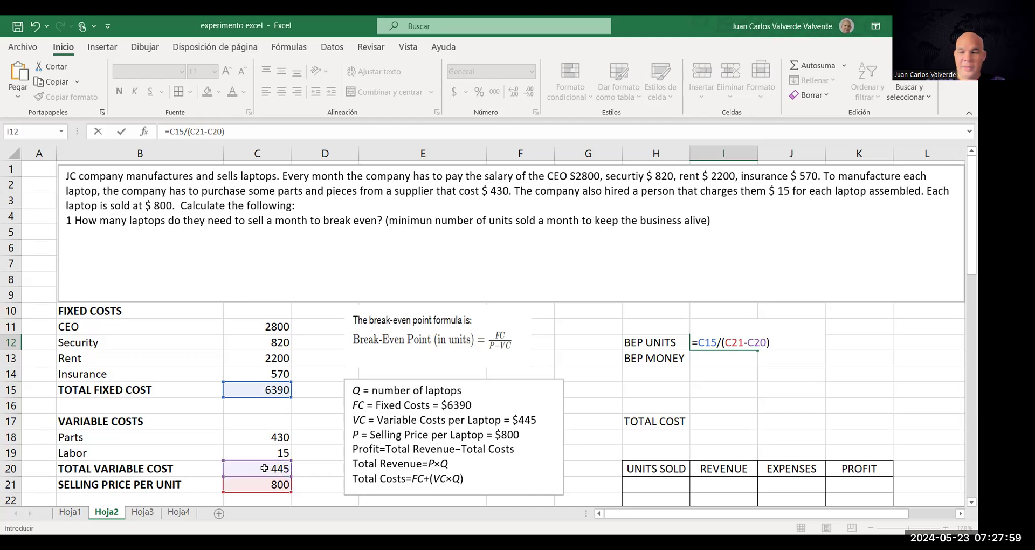
pyautogui.press('Return')
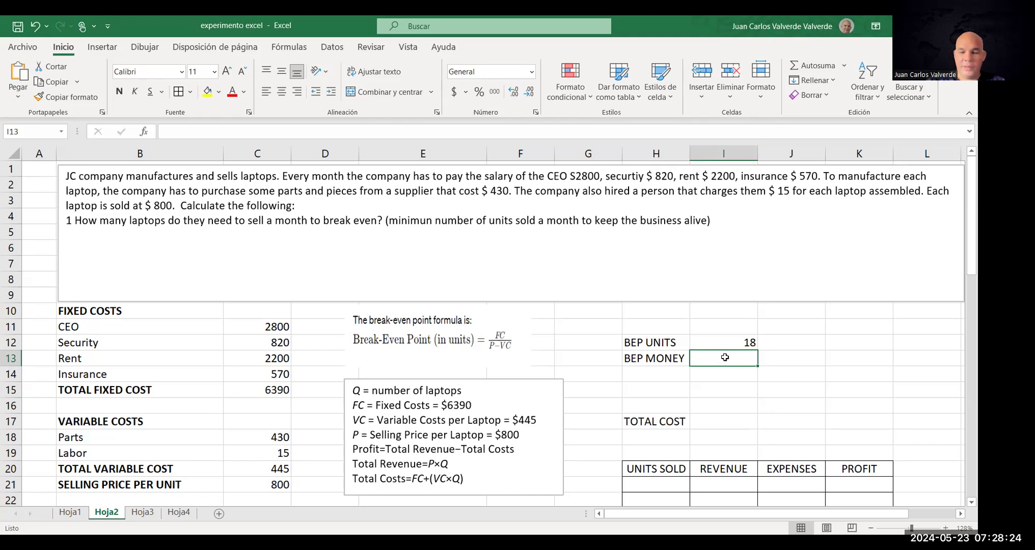
# - Calculate BEP MONEY in I13 with the formula =I12*C21, multiplying break-even units by the selling price
pyautogui.write('=')
pyautogui.click(749, 343)
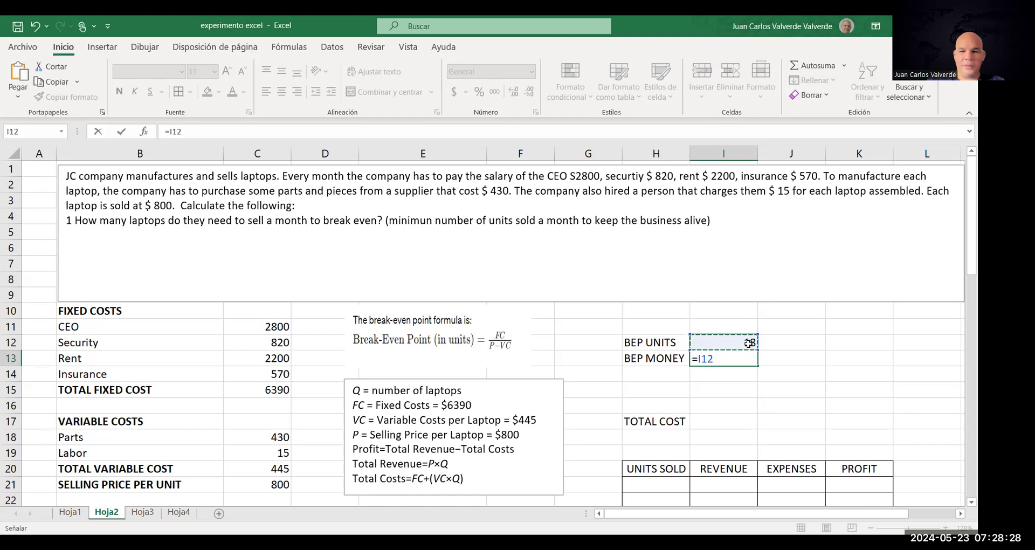
pyautogui.write('*')
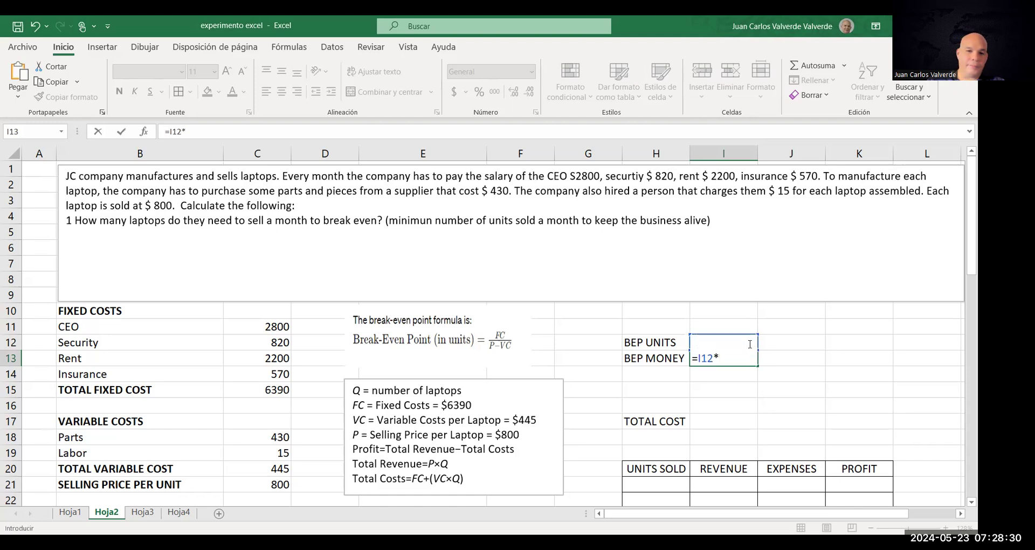
pyautogui.click(277, 486)
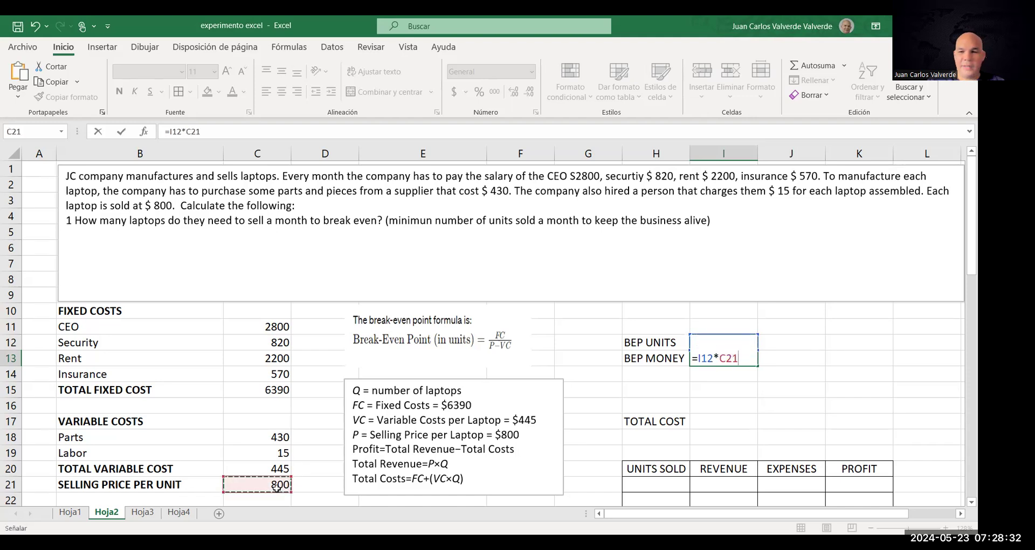
pyautogui.press('Return')
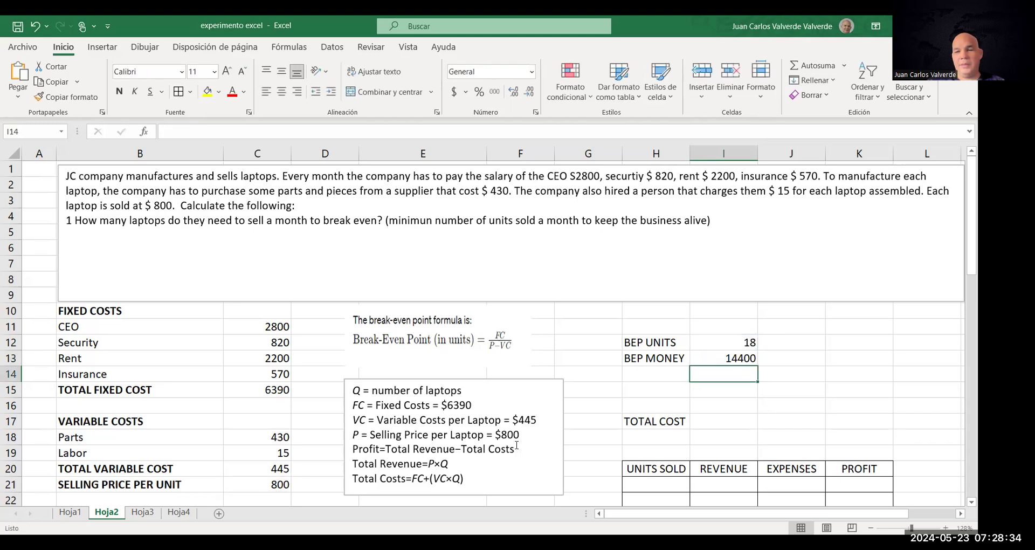
# - Enter 12 and 13 as the first two values of the UNITS SOLD column, in H21 and H22
pyautogui.scroll(-3, 746, 276)
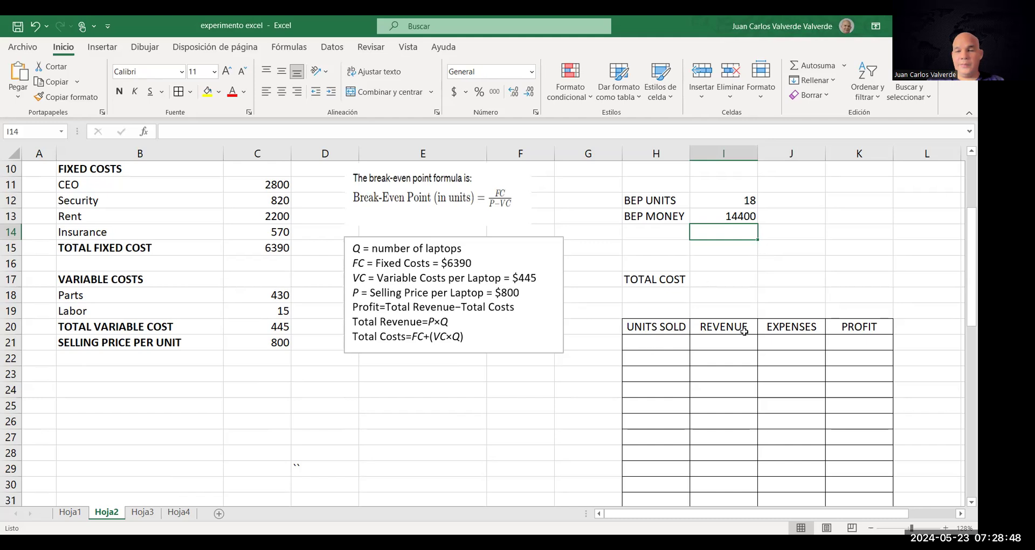
pyautogui.scroll(3, 791, 322)
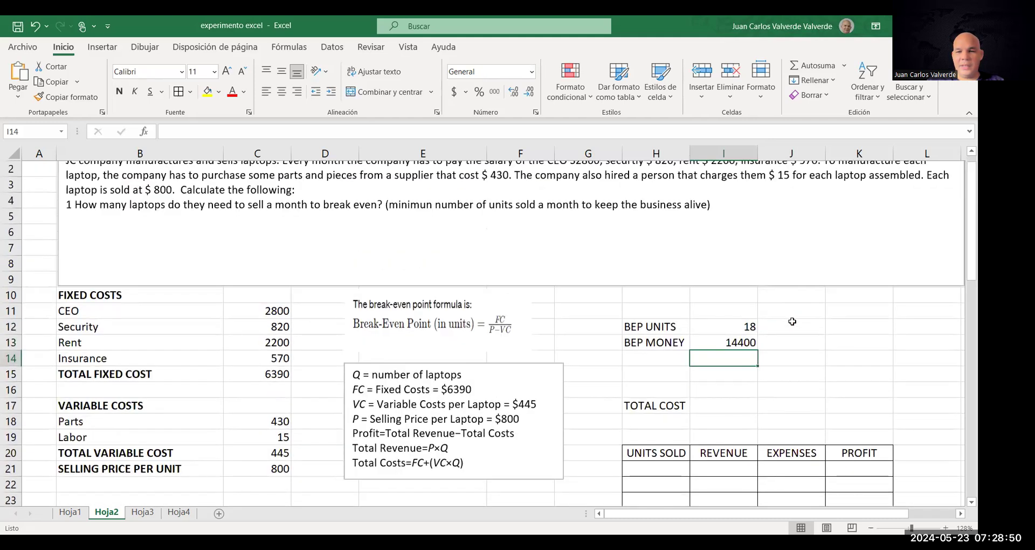
pyautogui.scroll(-3, 792, 321)
pyautogui.scroll(3, 730, 368)
pyautogui.scroll(-1, 700, 419)
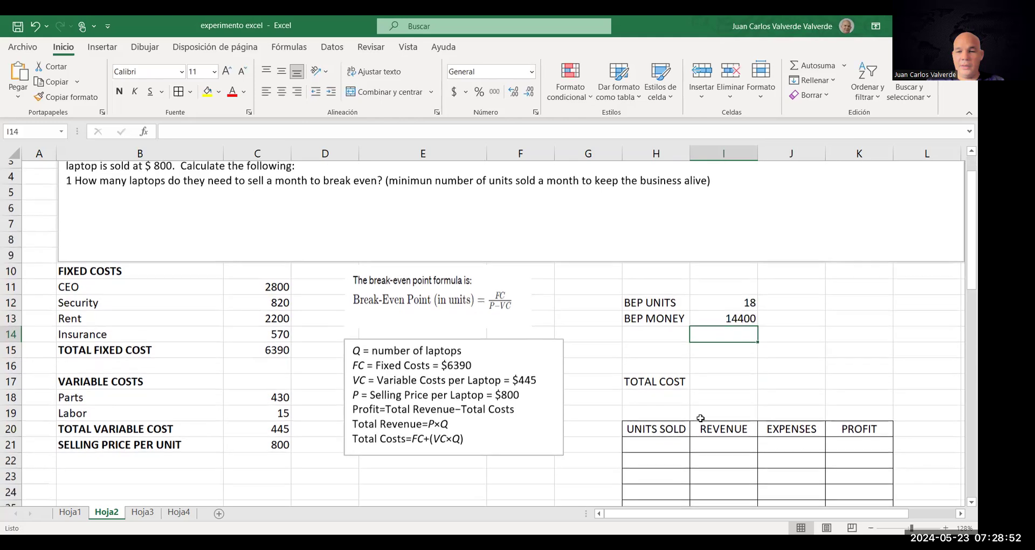
pyautogui.scroll(-1, 657, 443)
pyautogui.click(656, 439)
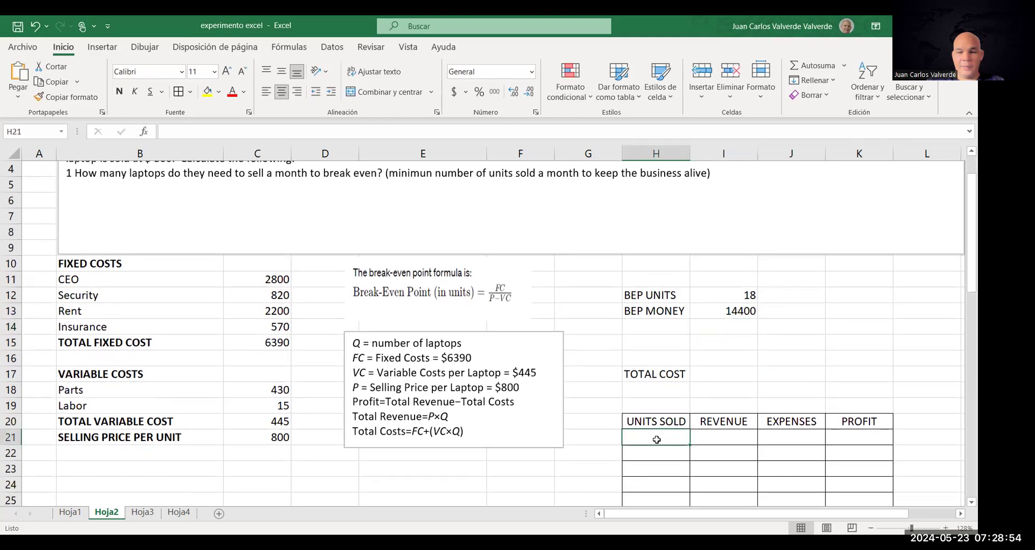
pyautogui.write('12')
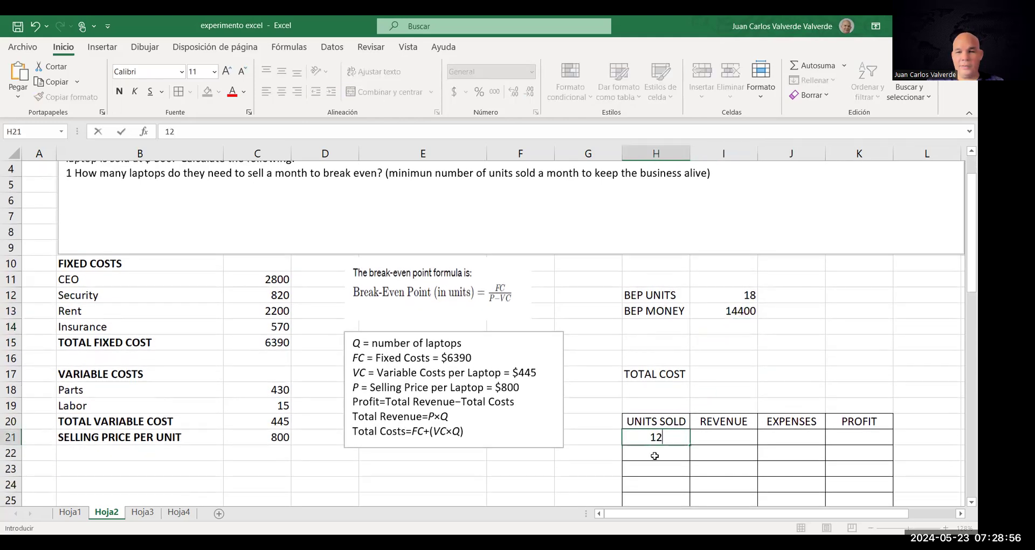
pyautogui.click(654, 455)
pyautogui.write('13')
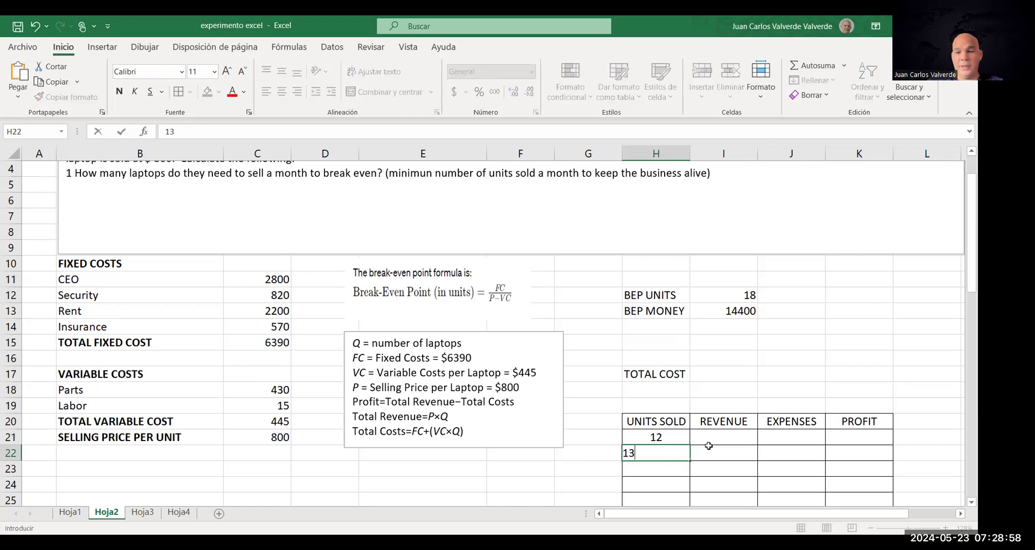
pyautogui.click(720, 392)
# - Extend the 12, 13 series in the UNITS SOLD column down to 24 in H33
pyautogui.click(667, 433)
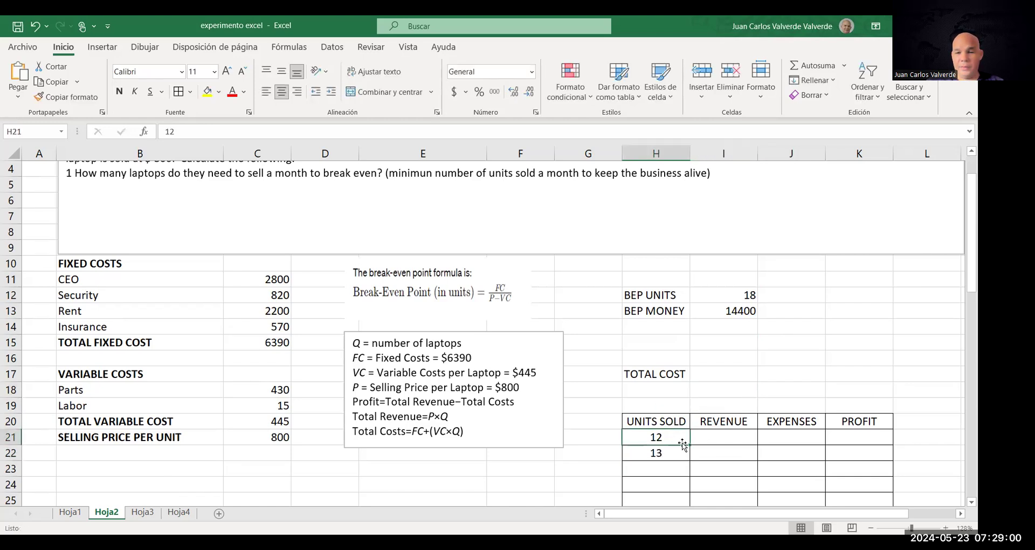
pyautogui.moveTo(680, 438); pyautogui.dragTo(670, 454)
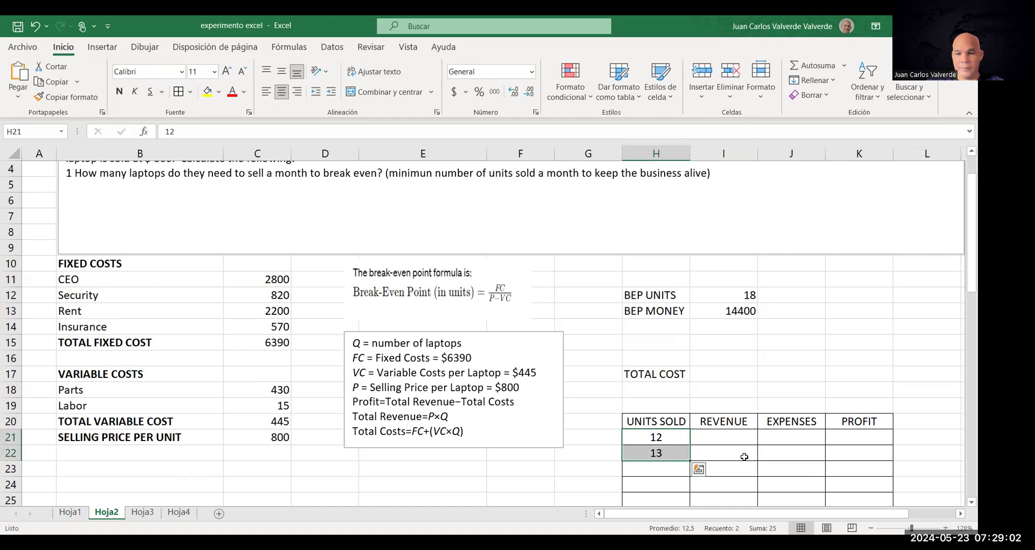
pyautogui.scroll(-3, 673, 336)
pyautogui.scroll(-1, 682, 331)
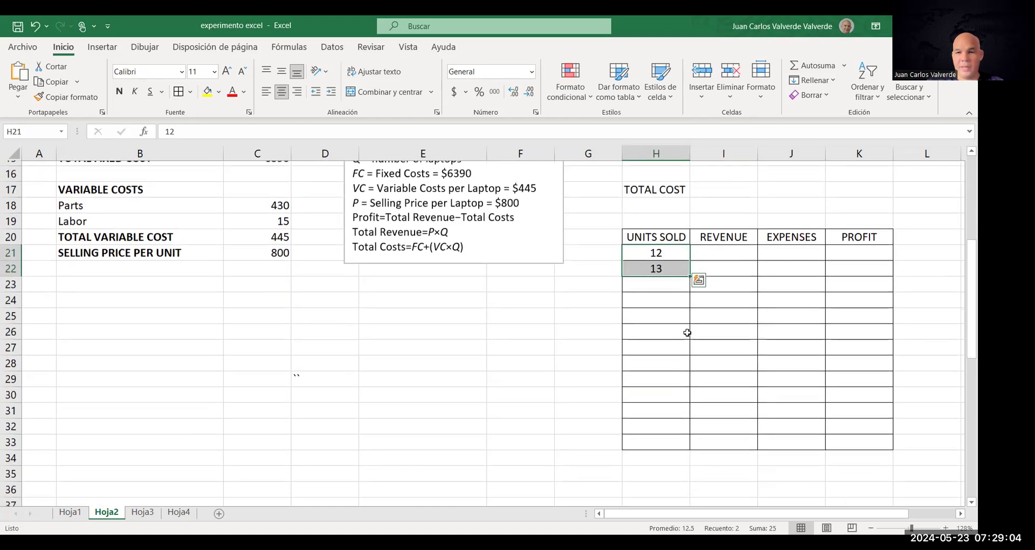
pyautogui.moveTo(689, 273); pyautogui.dragTo(690, 274)
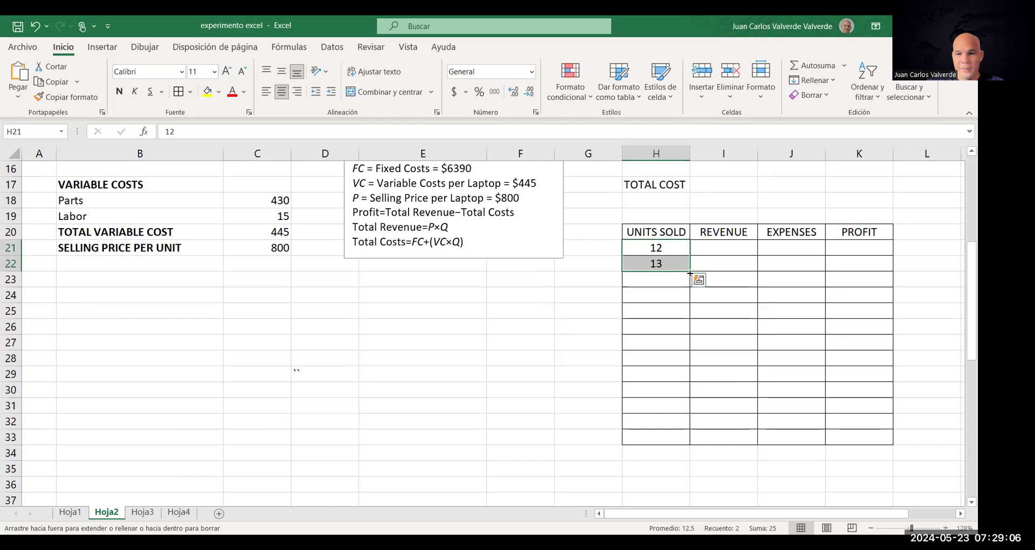
pyautogui.moveTo(675, 437); pyautogui.dragTo(677, 436)
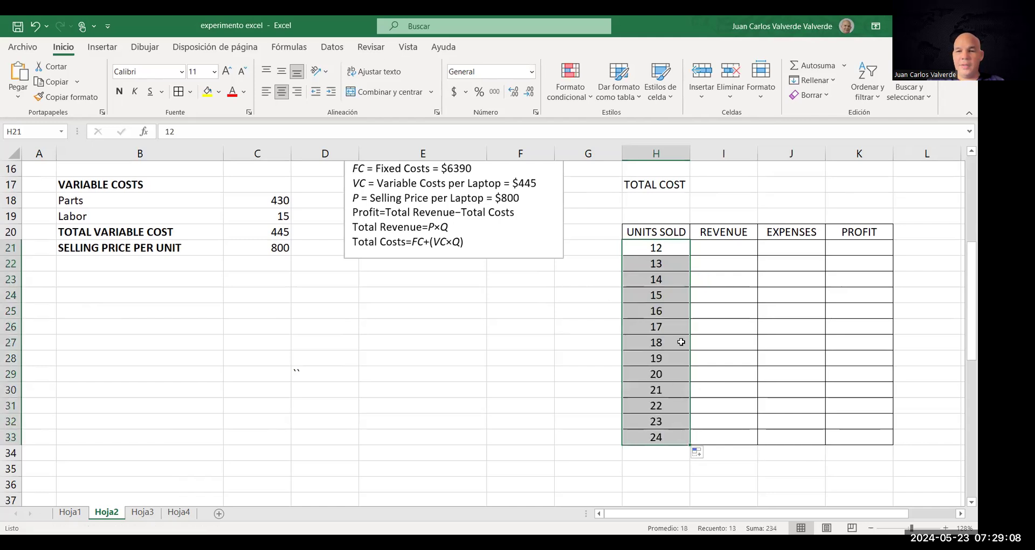
# - Set the revenue of the 18-unit row in I27 to the break-even money with =I13
pyautogui.click(715, 344)
pyautogui.scroll(1, 949, 338)
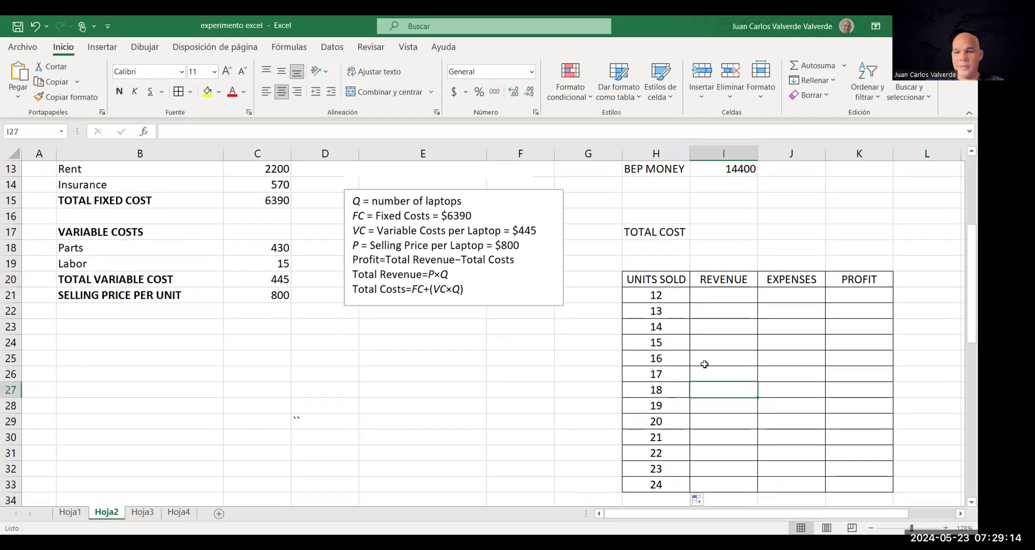
pyautogui.write('=')
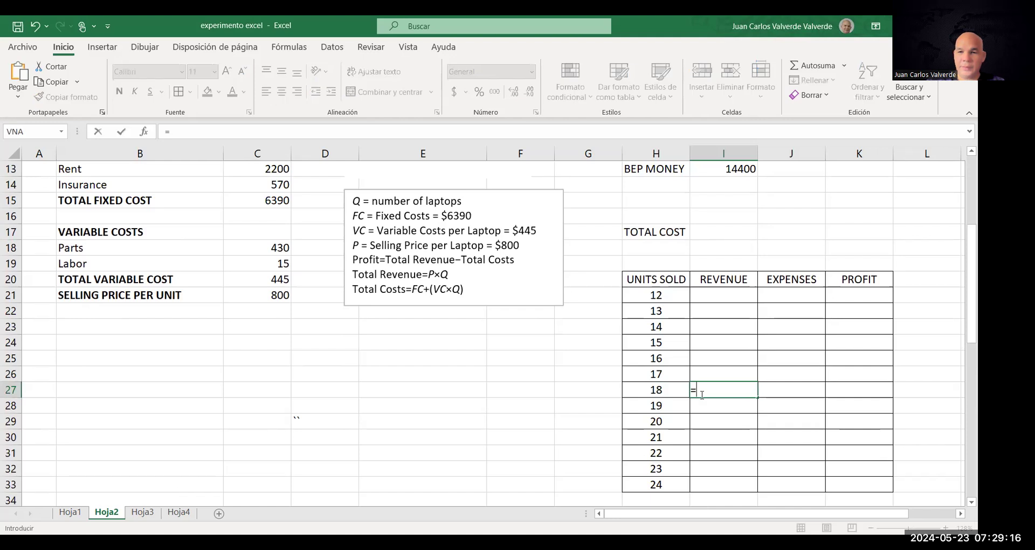
pyautogui.click(739, 170)
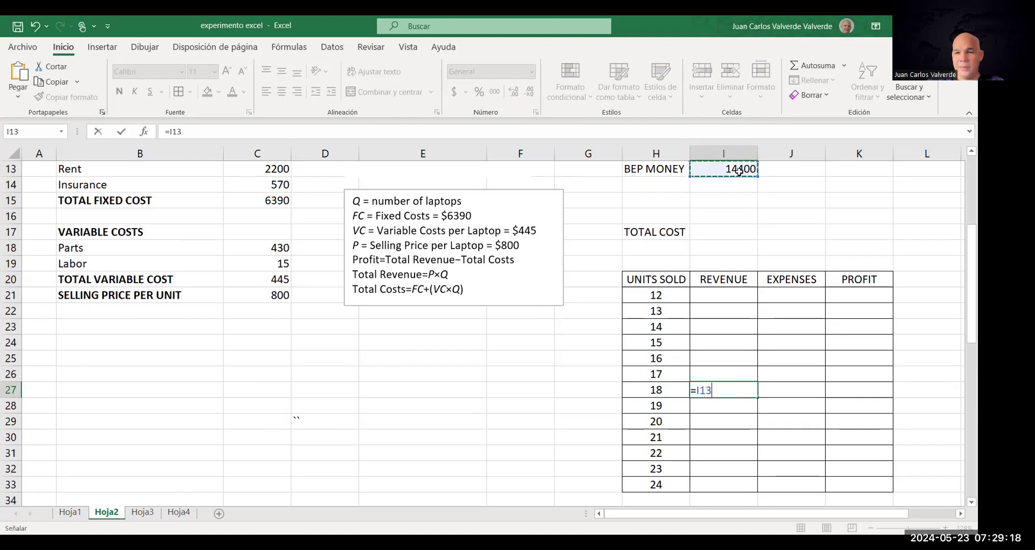
pyautogui.press('Return')
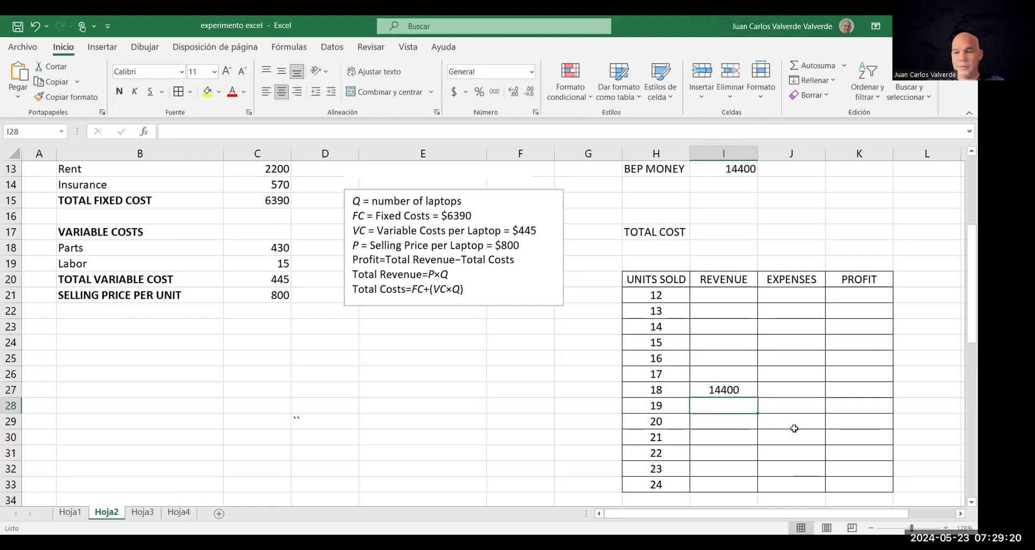
# - In the 18-unit row, set expenses in J27 equal to the row's revenue in I27 and enter 0 as profit in K27
pyautogui.click(772, 387)
pyautogui.write('=')
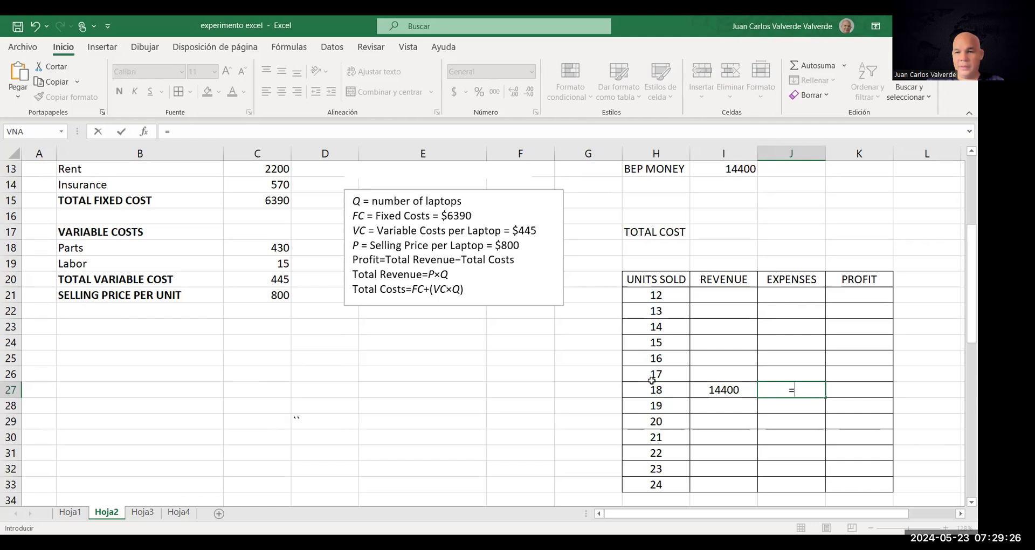
pyautogui.click(723, 392)
pyautogui.press('Return')
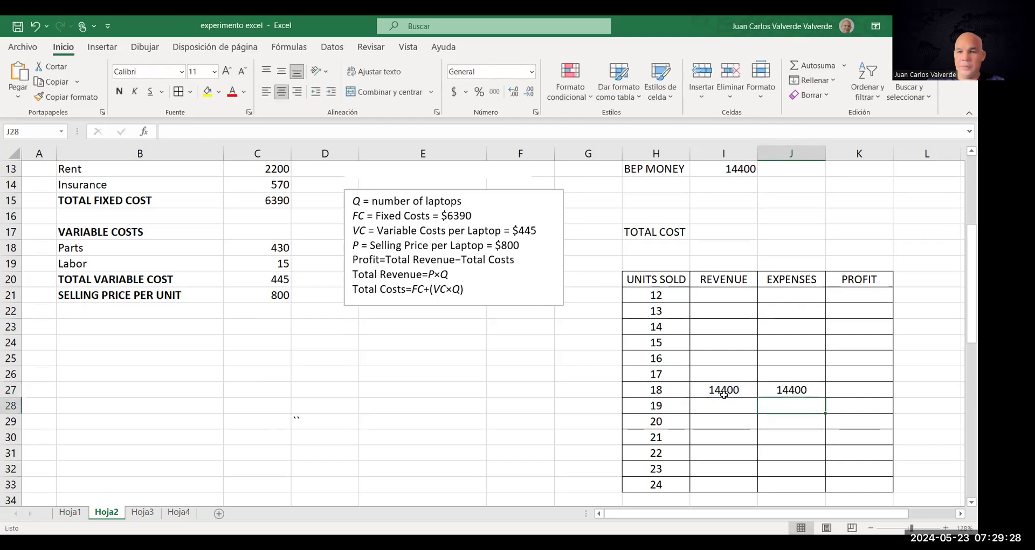
pyautogui.click(859, 389)
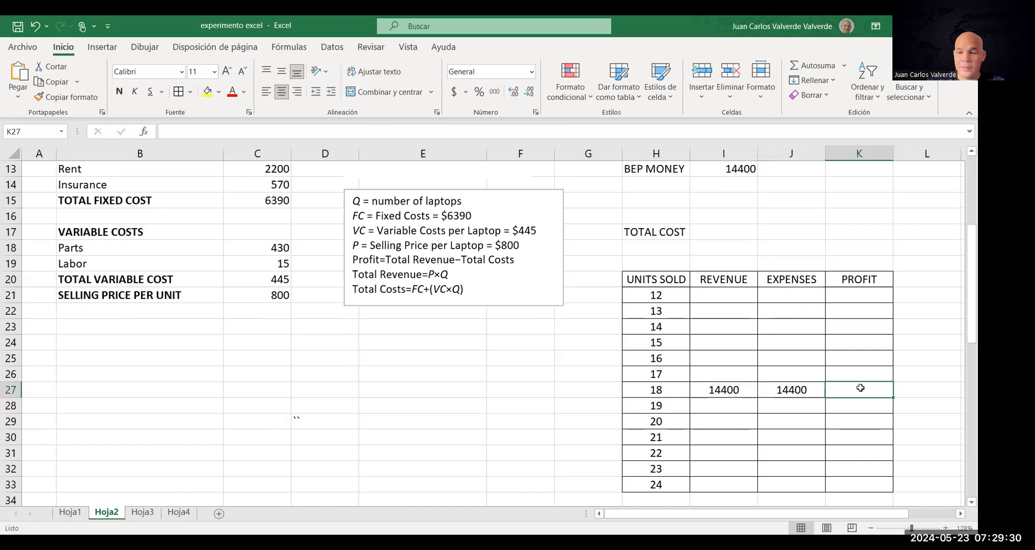
pyautogui.write('0')
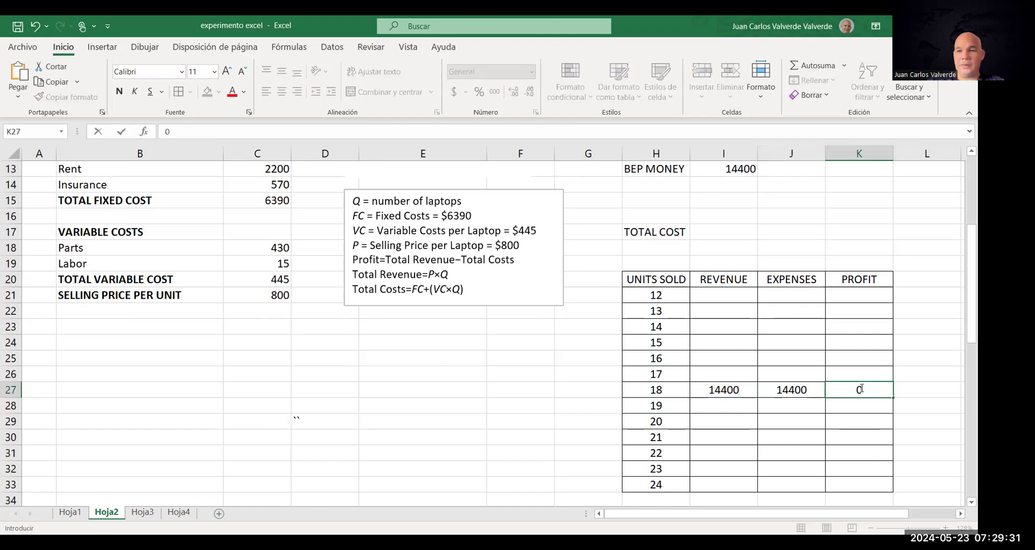
pyautogui.click(927, 358)
pyautogui.scroll(1, 844, 380)
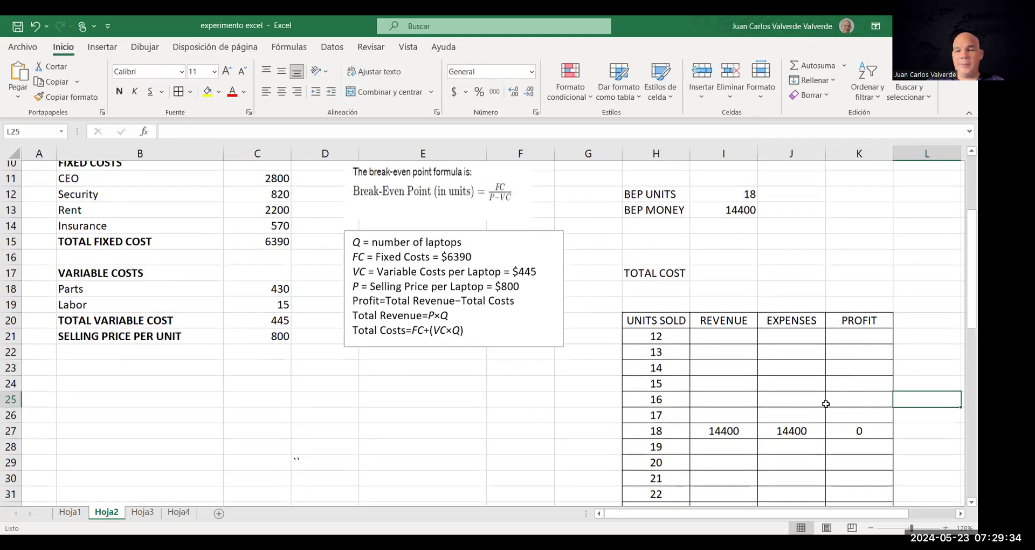
pyautogui.scroll(2, 694, 392)
pyautogui.scroll(1, 694, 392)
pyautogui.scroll(-3, 694, 399)
pyautogui.scroll(2, 694, 405)
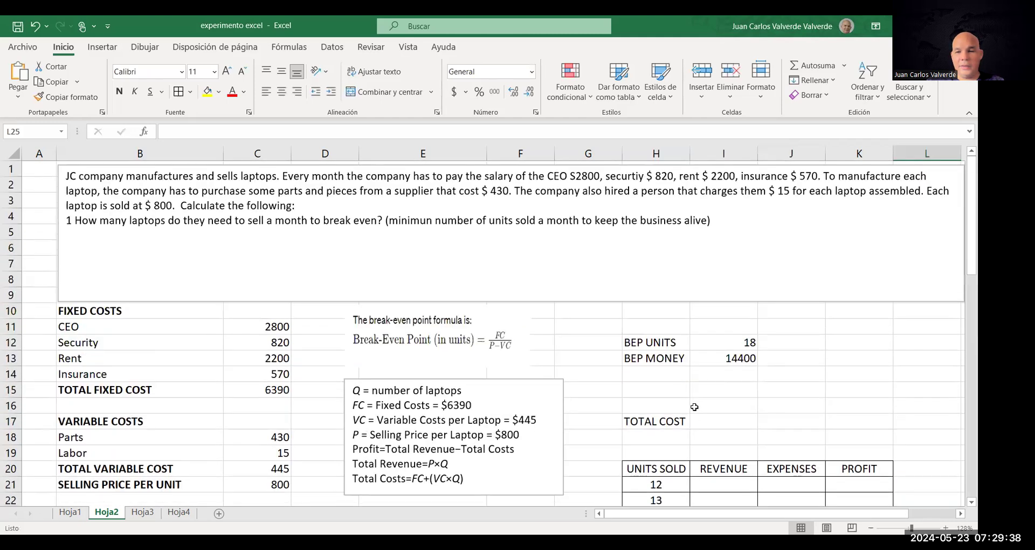
pyautogui.scroll(-2, 694, 405)
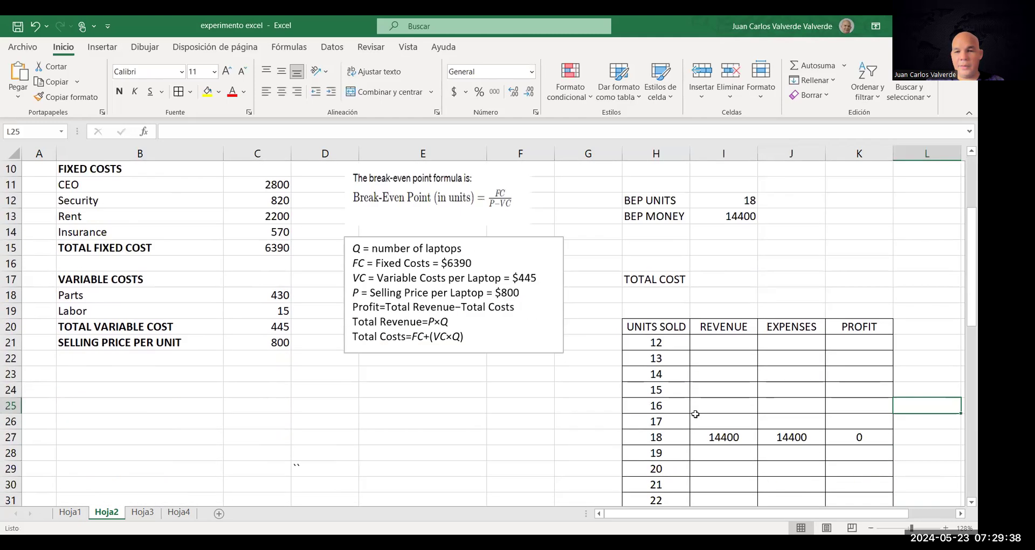
# - Calculate the revenue of the 12-unit row in I21 as units times the fixed-reference selling price with =H21*$C$21
pyautogui.click(721, 342)
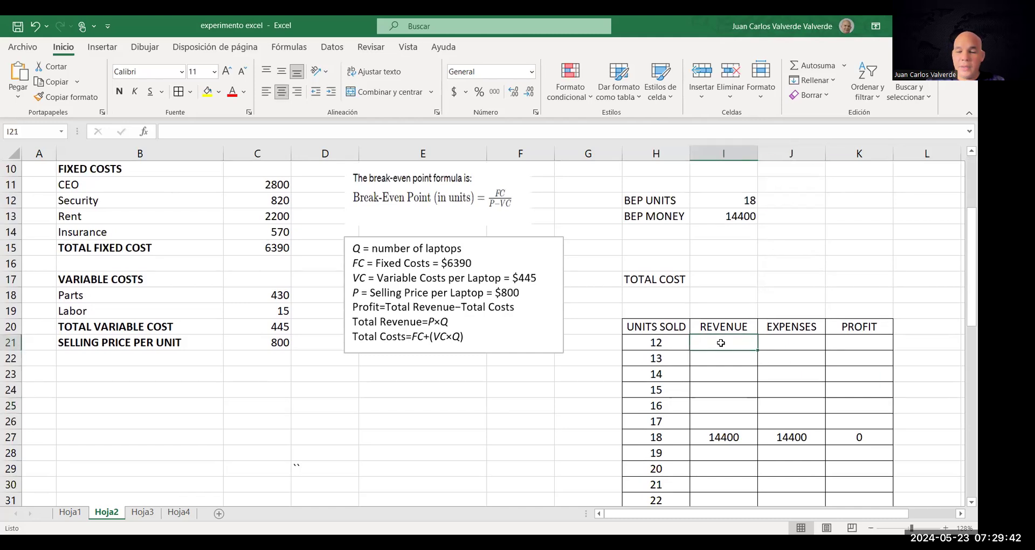
pyautogui.write('=')
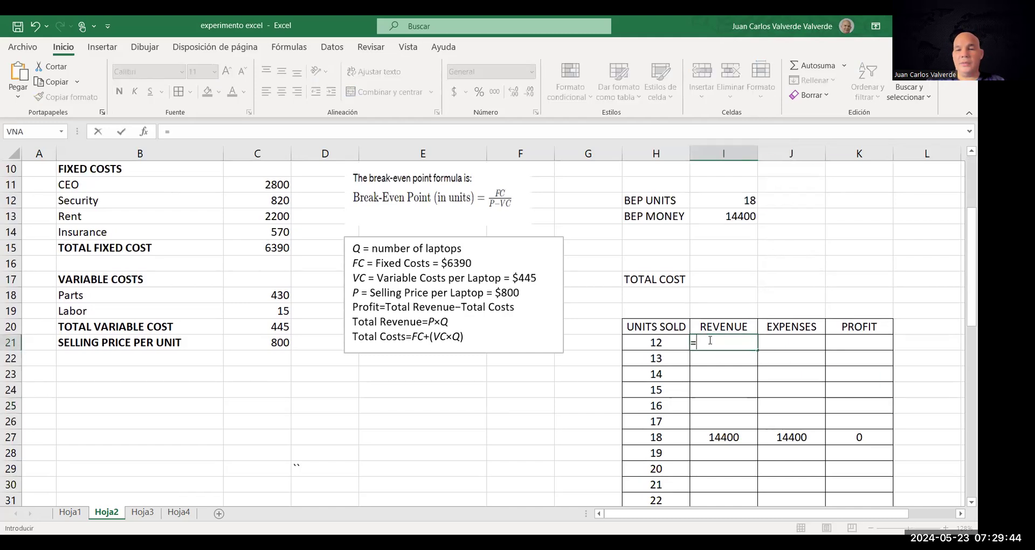
pyautogui.click(656, 342)
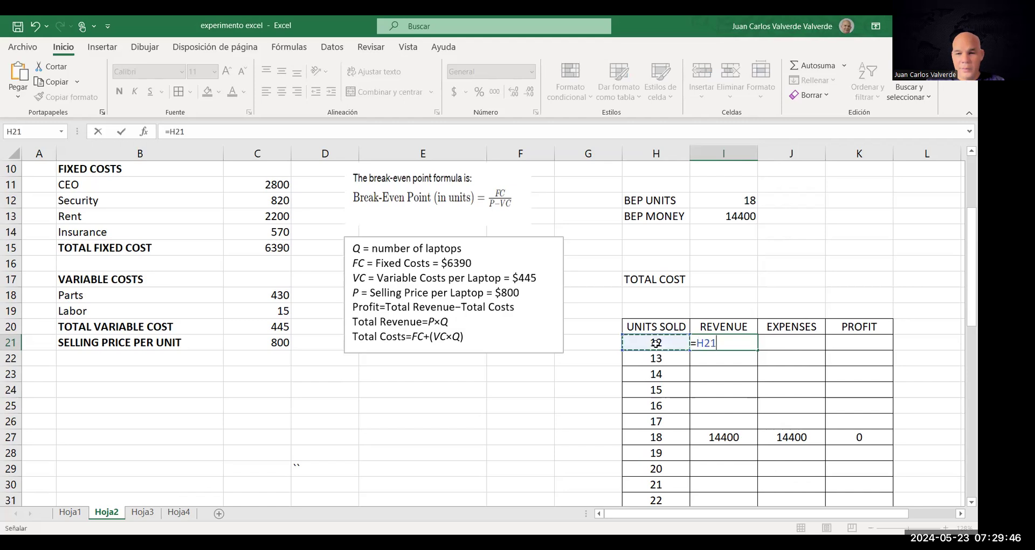
pyautogui.write('*')
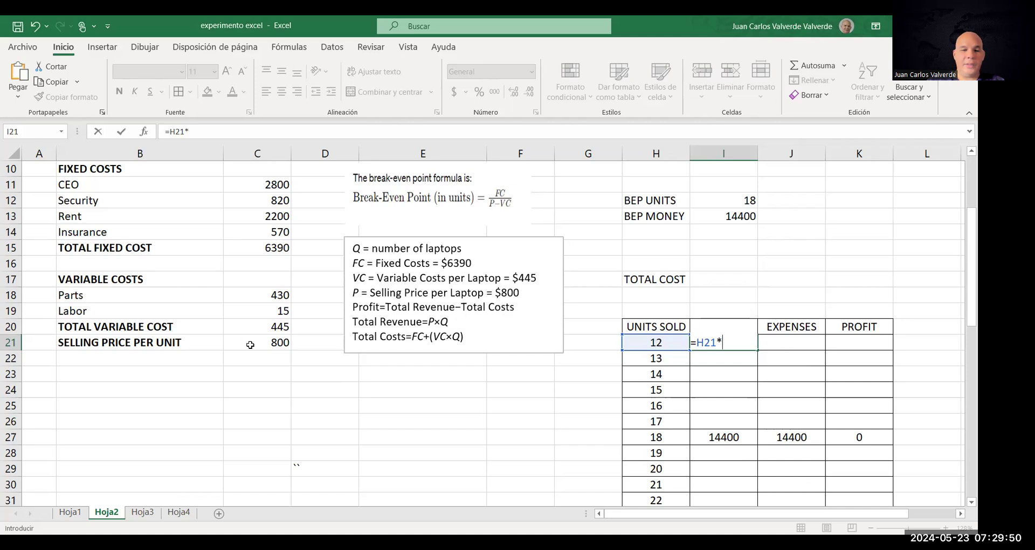
pyautogui.click(276, 345)
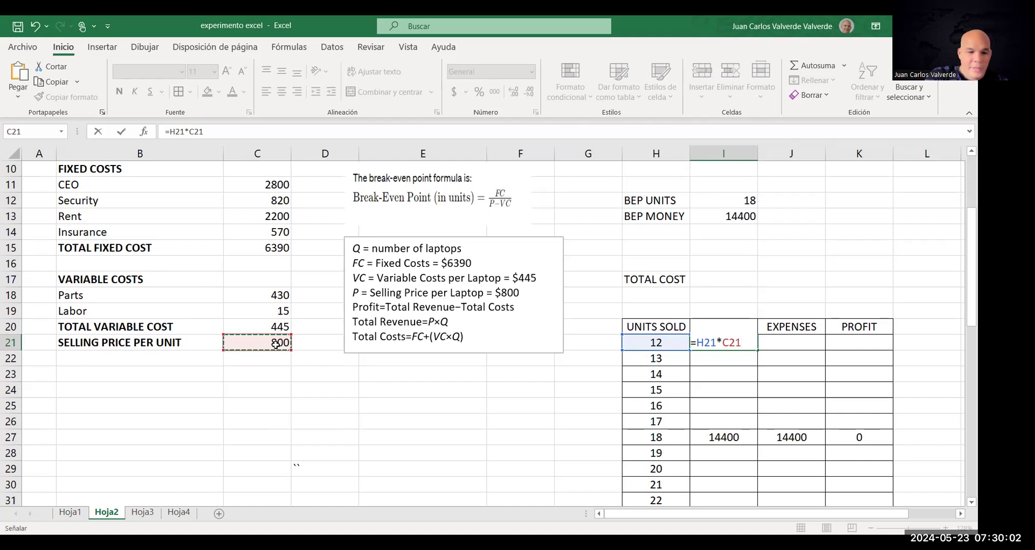
pyautogui.press('F4')
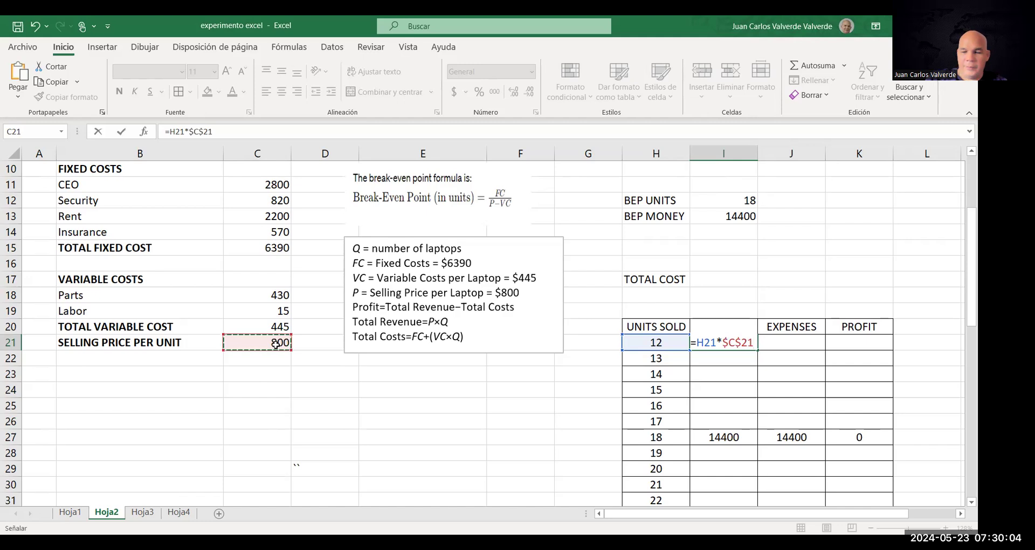
pyautogui.press('Return')
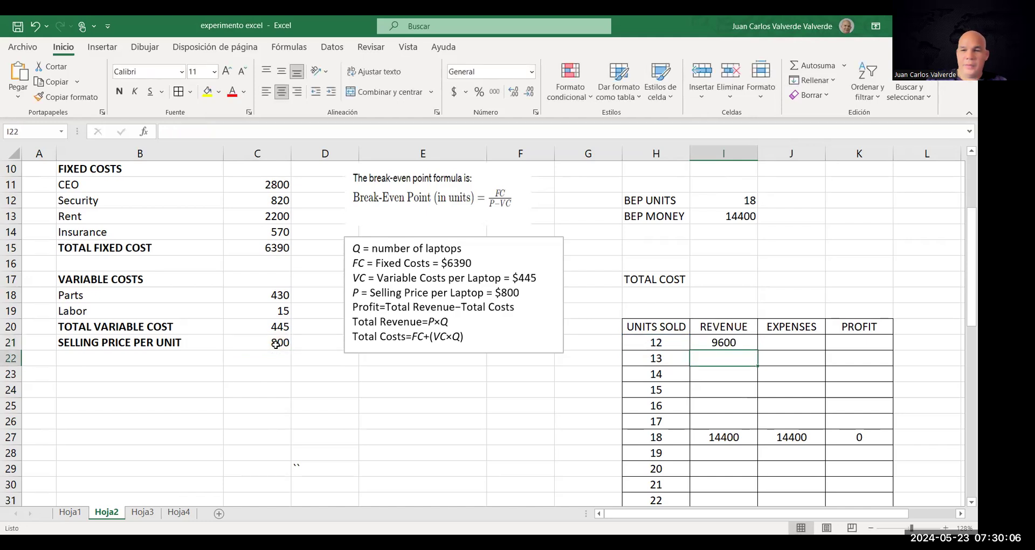
pyautogui.click(746, 346)
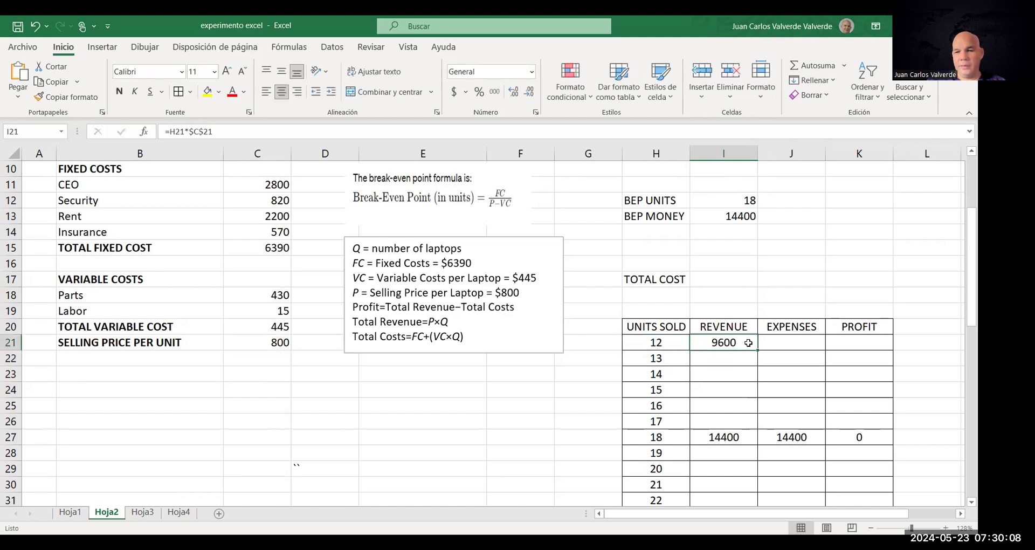
# - Calculate the expenses of the 12-unit row in J21 from fixed and variable costs with =$C$15+(H21*C20)
pyautogui.click(794, 346)
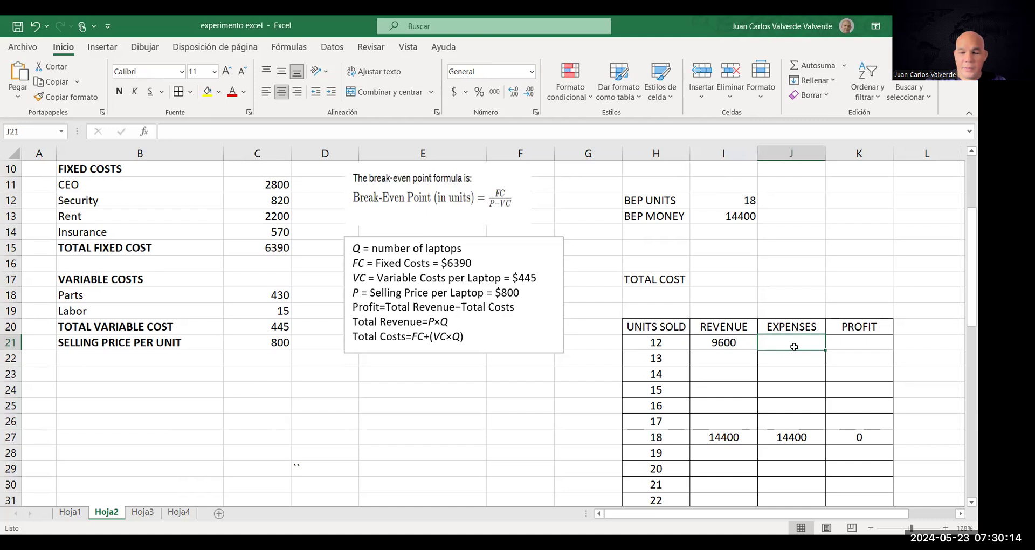
pyautogui.write('=')
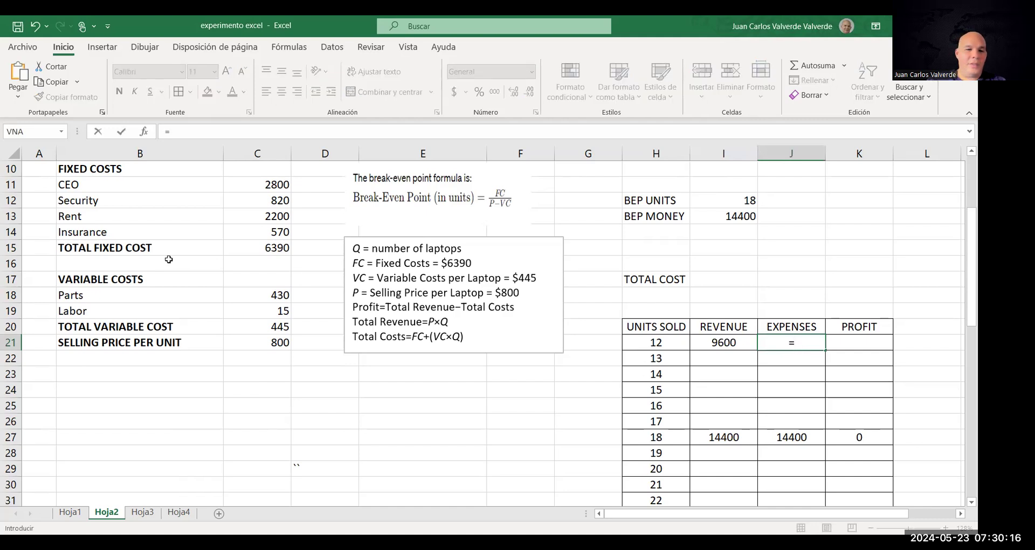
pyautogui.click(275, 248)
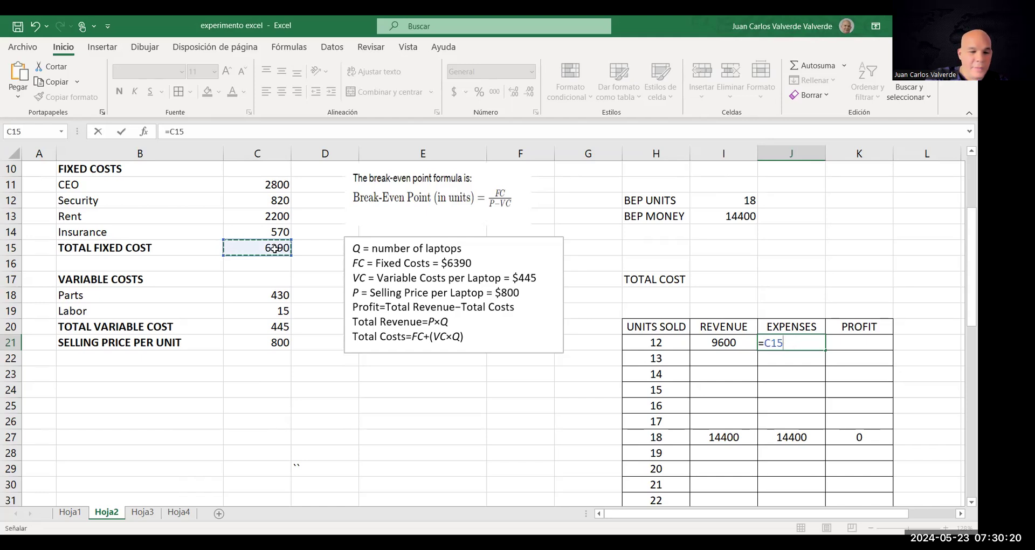
pyautogui.press('F4')
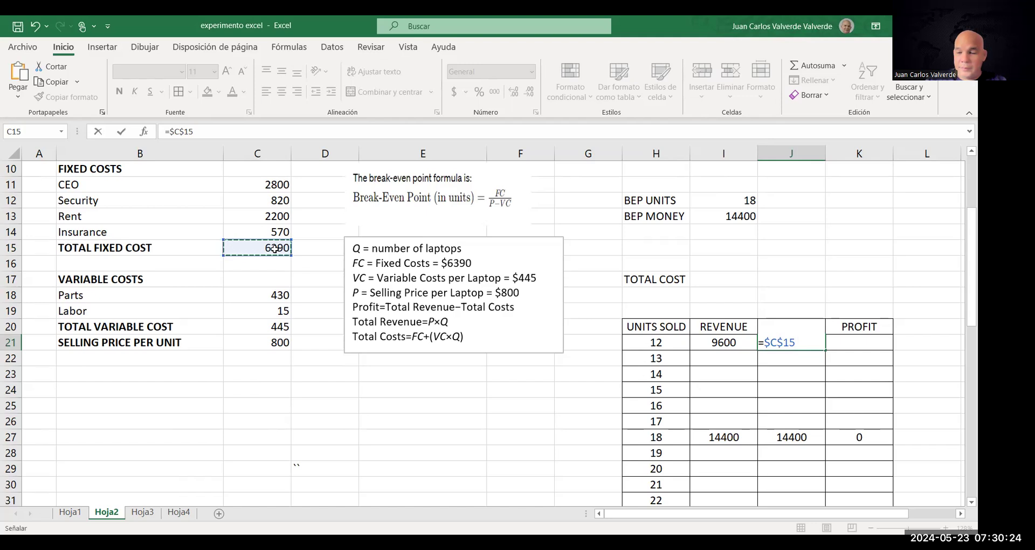
pyautogui.write('+(')
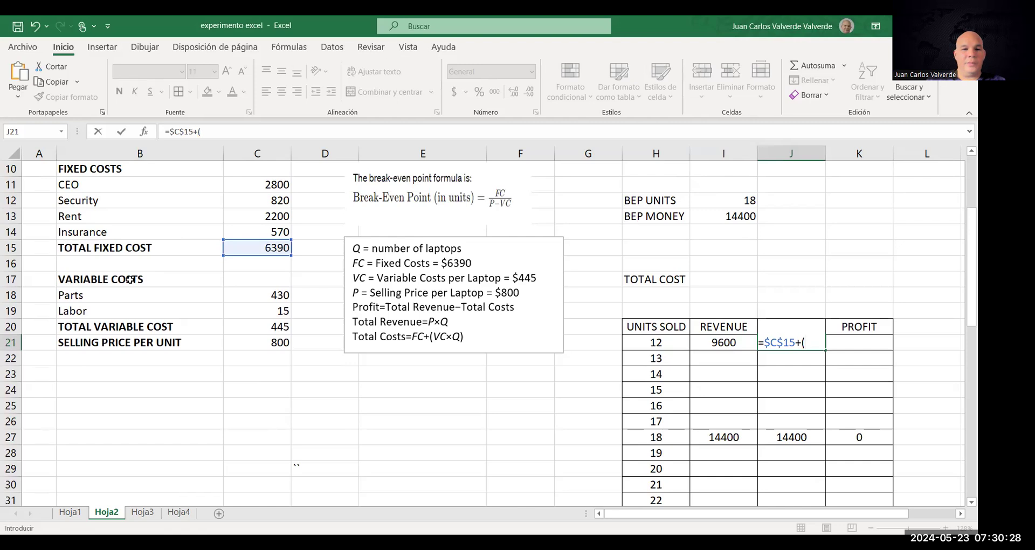
pyautogui.click(646, 343)
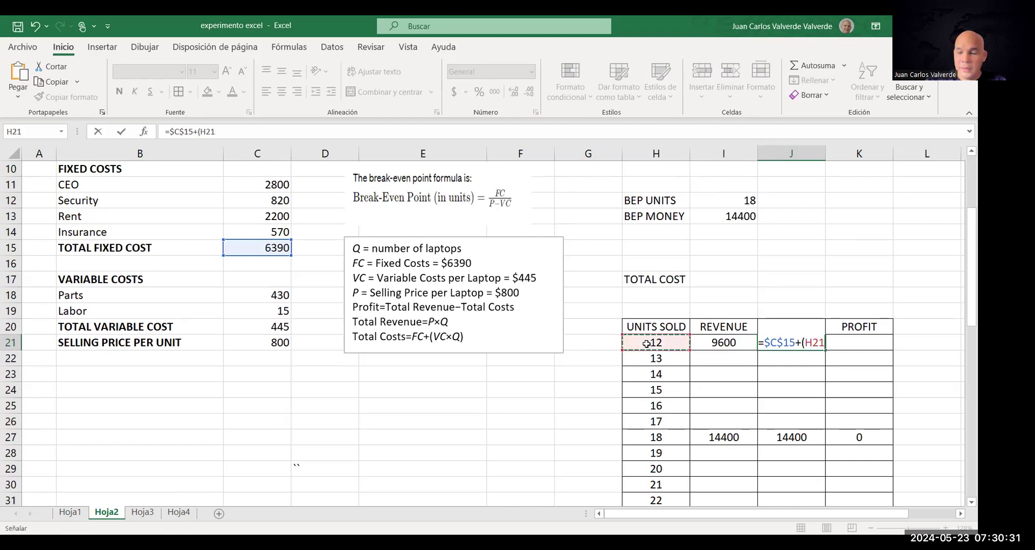
pyautogui.write('*')
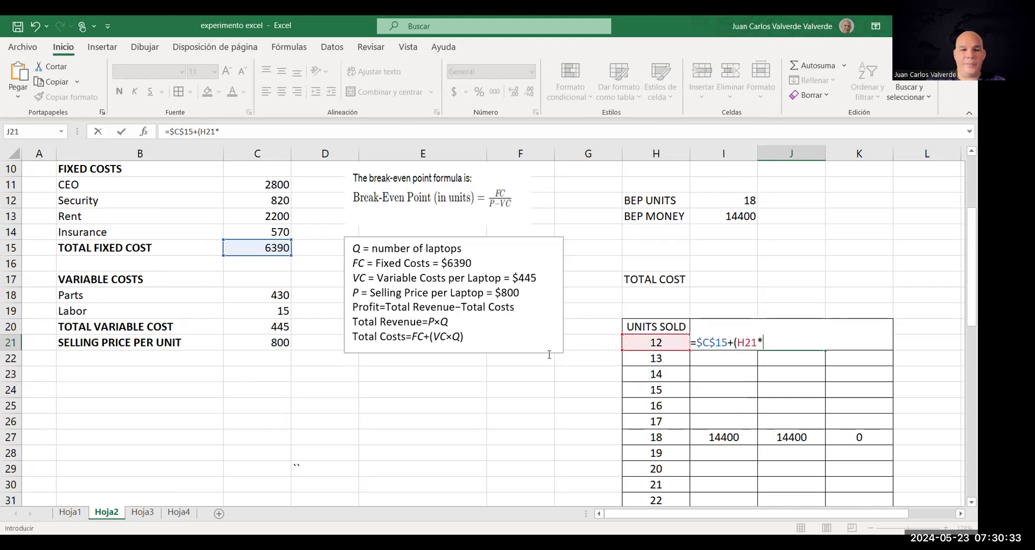
pyautogui.click(274, 326)
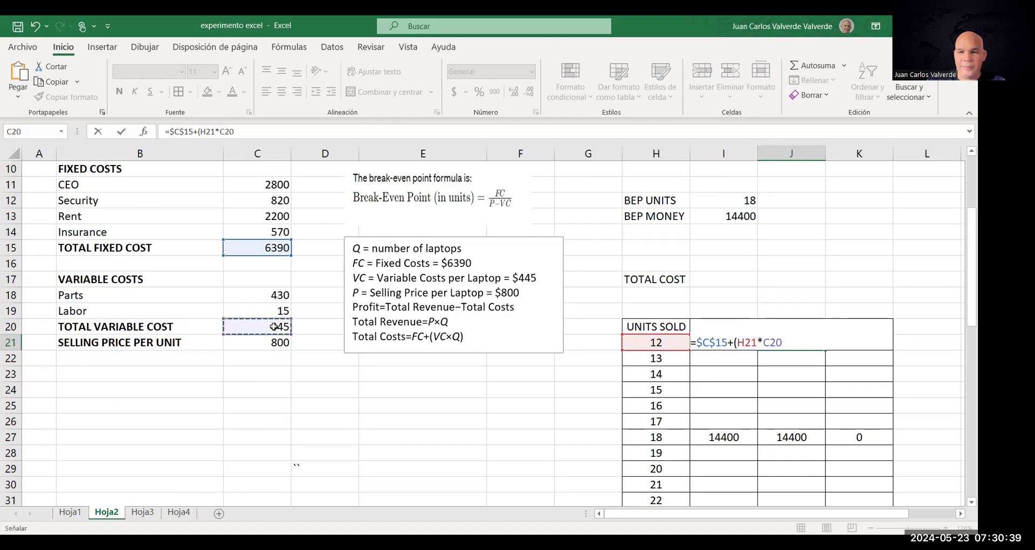
pyautogui.write(')')
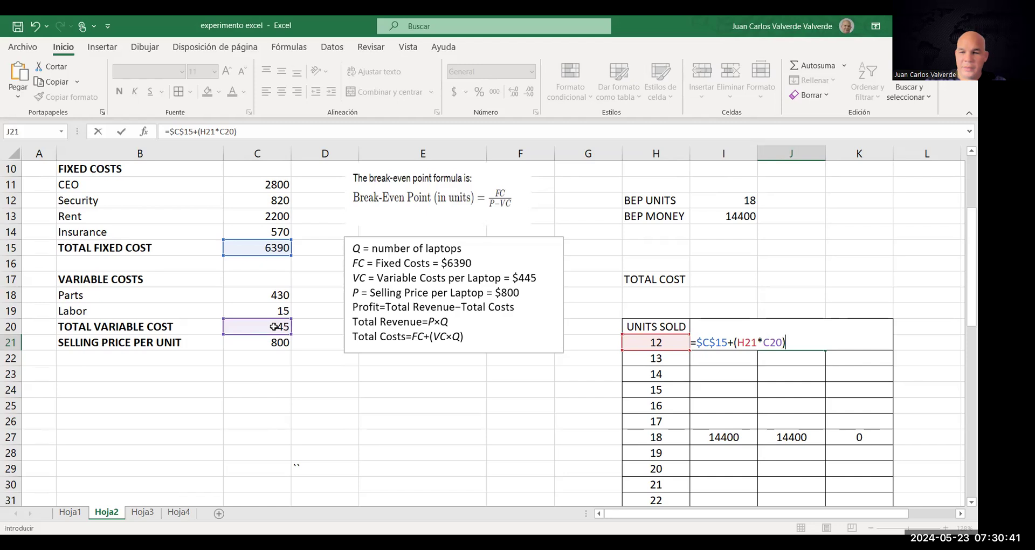
pyautogui.press('Return')
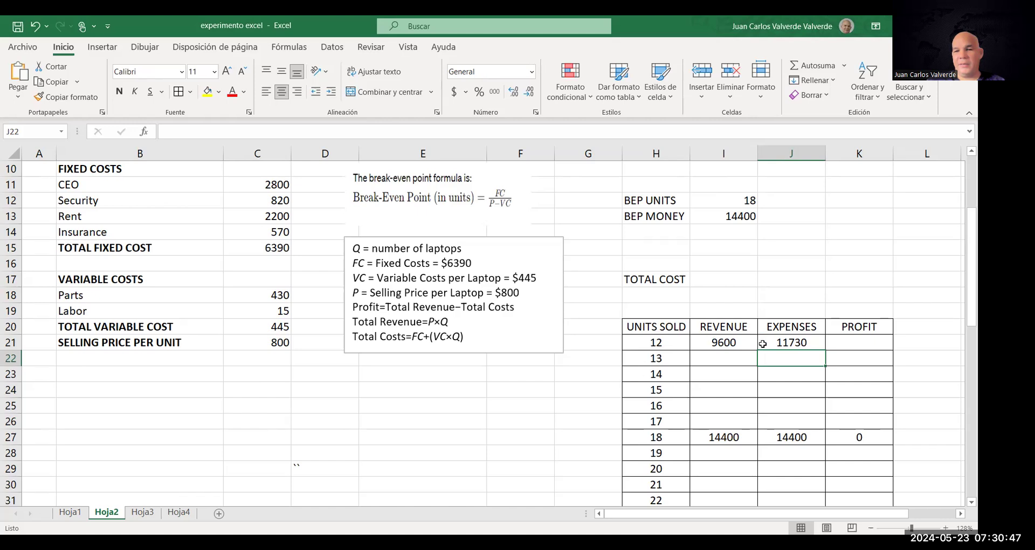
pyautogui.click(788, 343)
# - Calculate the profit of the 12-unit row in K21 as revenue minus expenses with =I21-J21
pyautogui.click(859, 347)
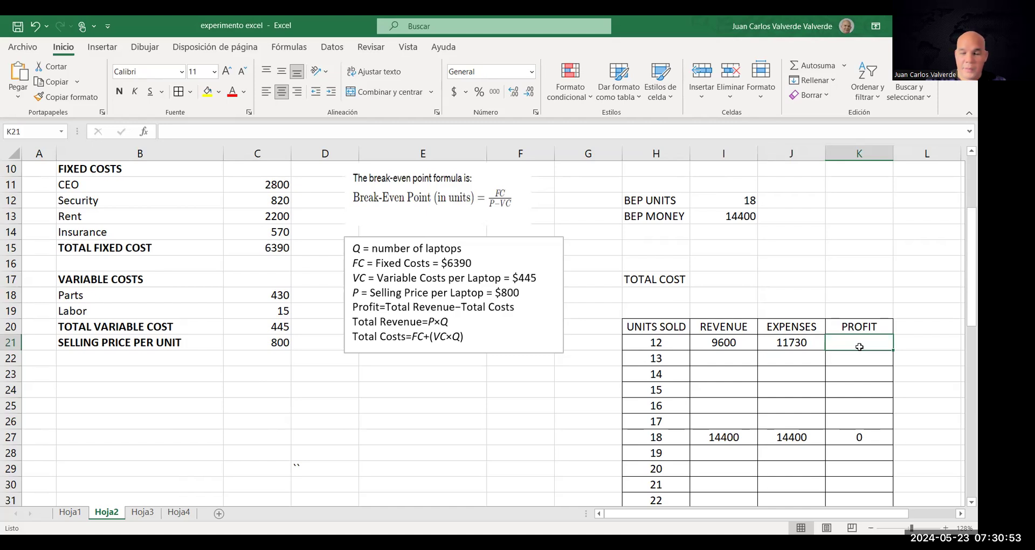
pyautogui.write('=')
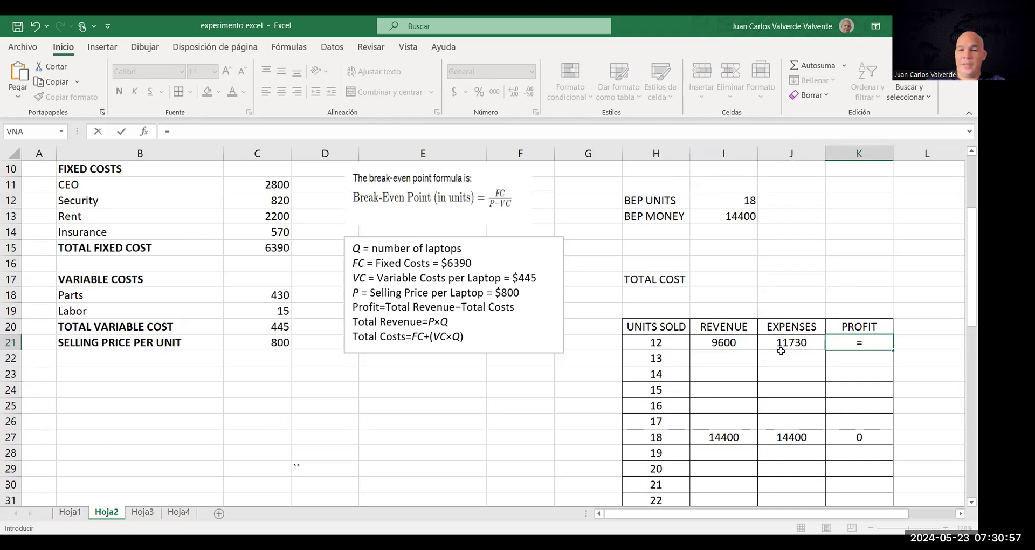
pyautogui.click(736, 343)
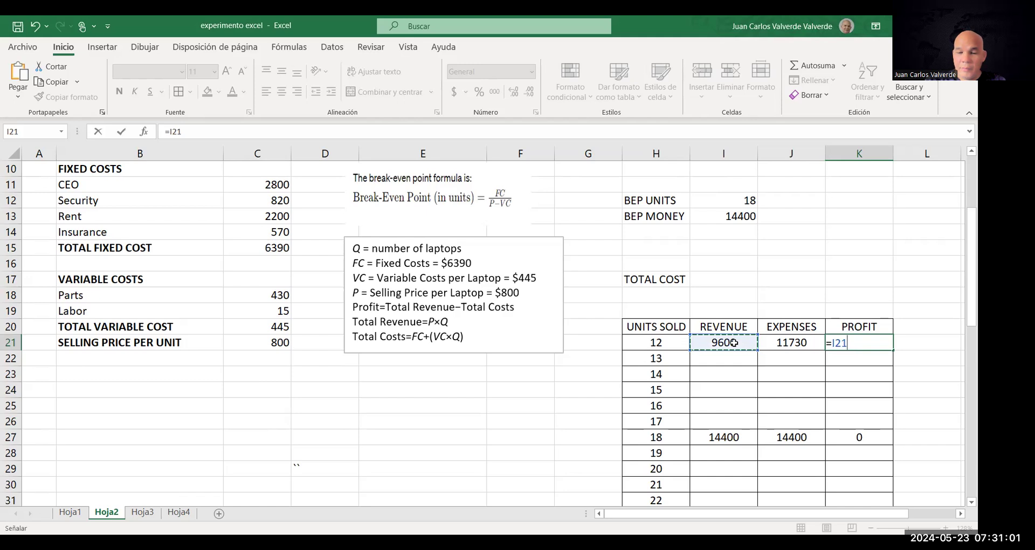
pyautogui.write('-')
pyautogui.click(788, 343)
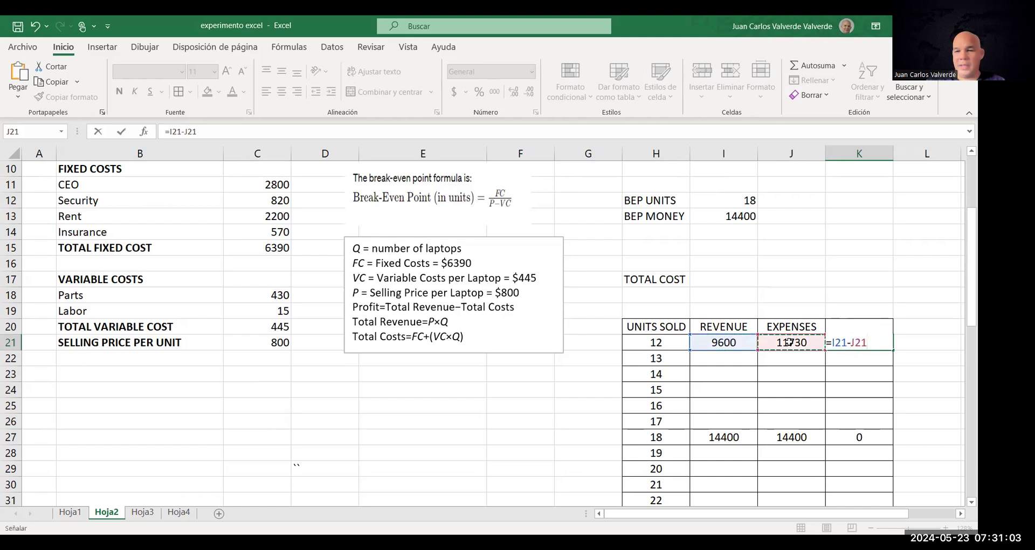
pyautogui.press('Return')
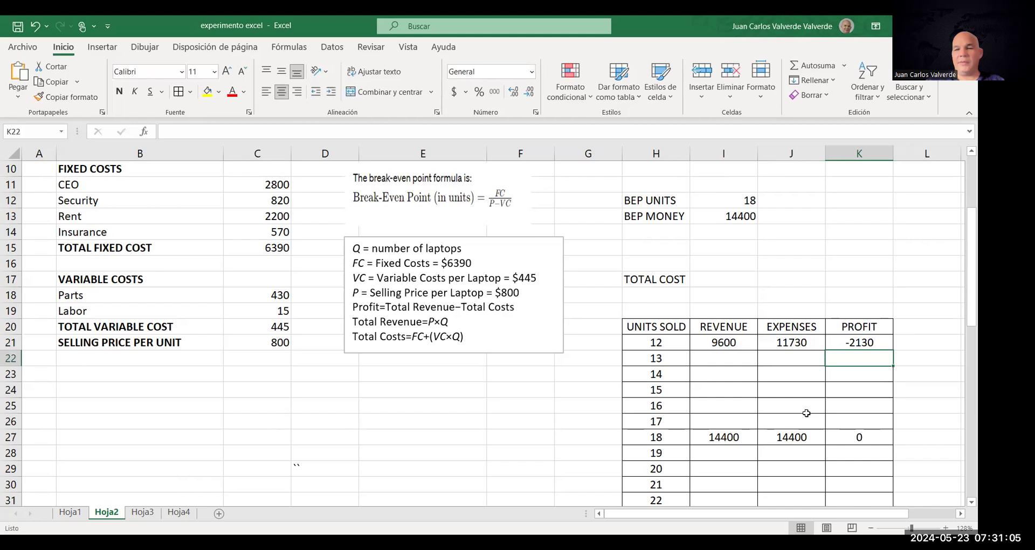
# - Try to extend the profit formula from K21 down to K33, and undo the fill
pyautogui.click(853, 346)
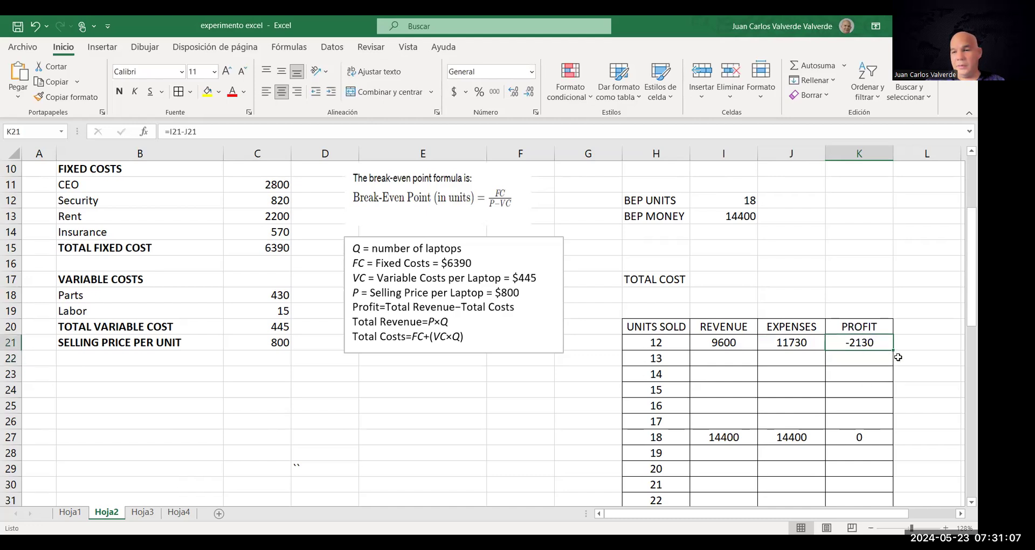
pyautogui.moveTo(893, 351); pyautogui.dragTo(892, 473)
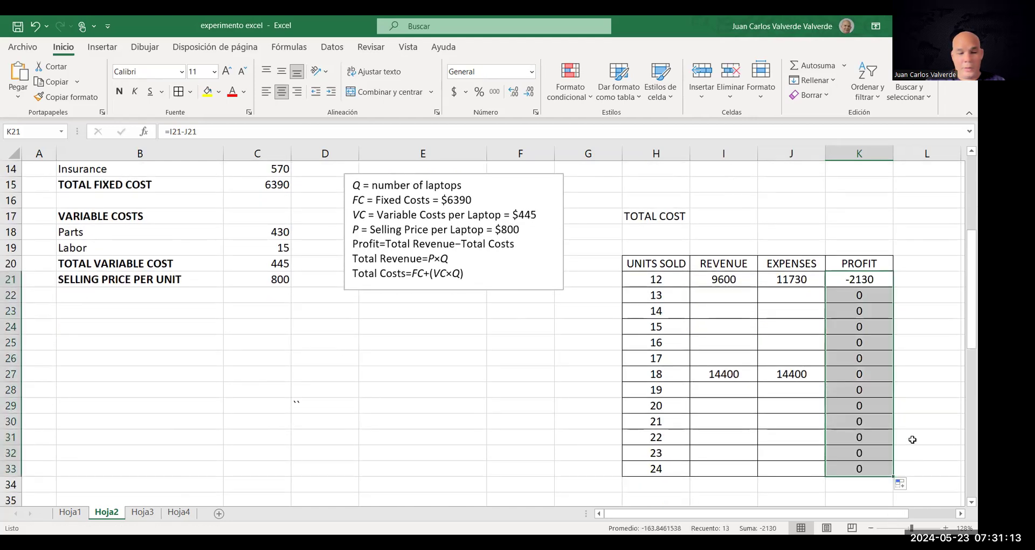
pyautogui.hotkey('ctrl', 'z')
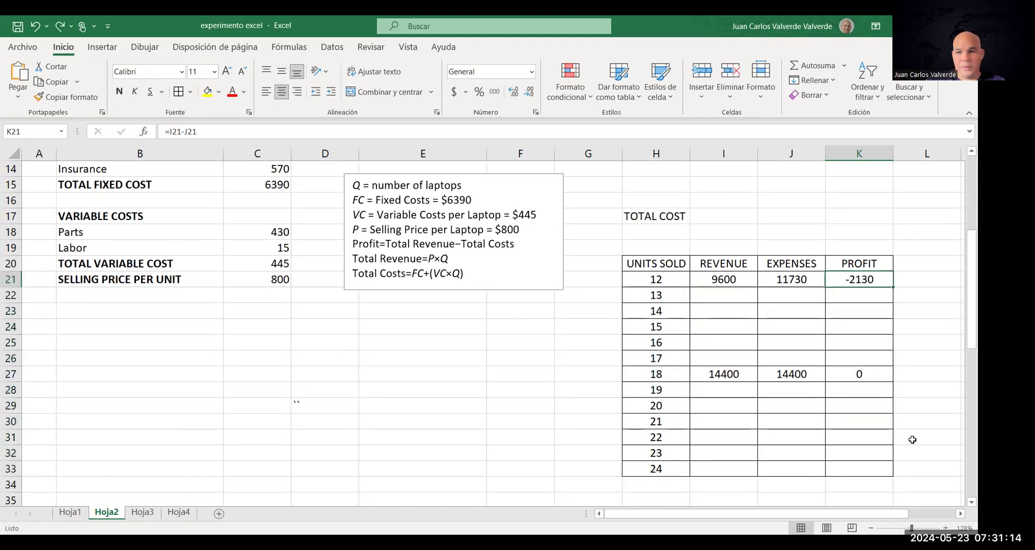
# - Calculate the revenue of the 13-unit row in I22 with =H22*$C$21, keeping the selling price reference absolute
pyautogui.click(723, 295)
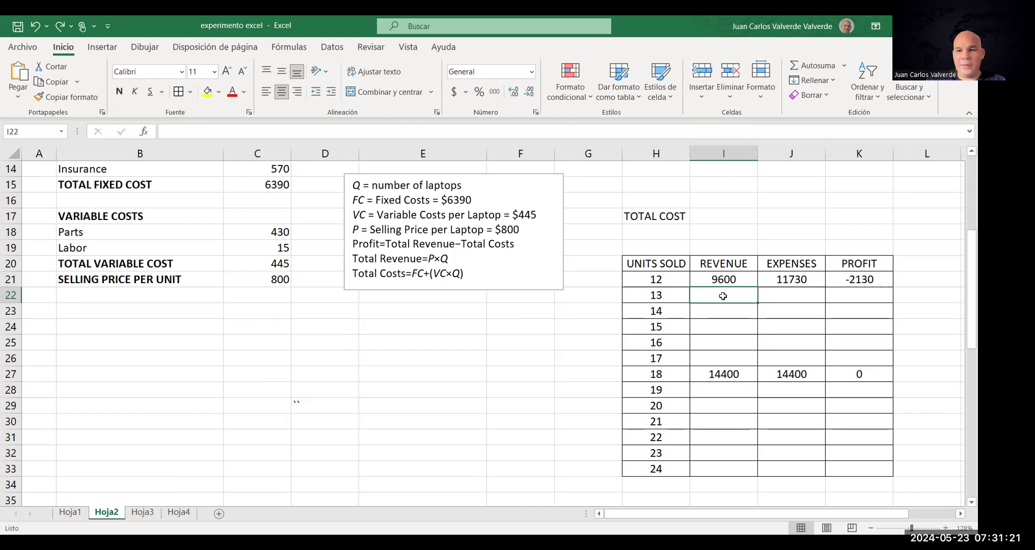
pyautogui.write('=')
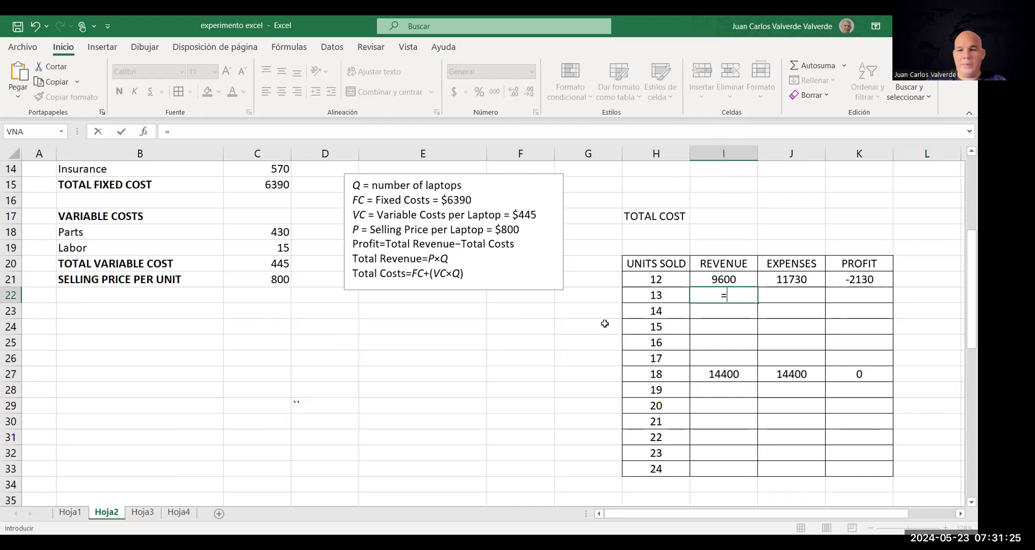
pyautogui.click(656, 296)
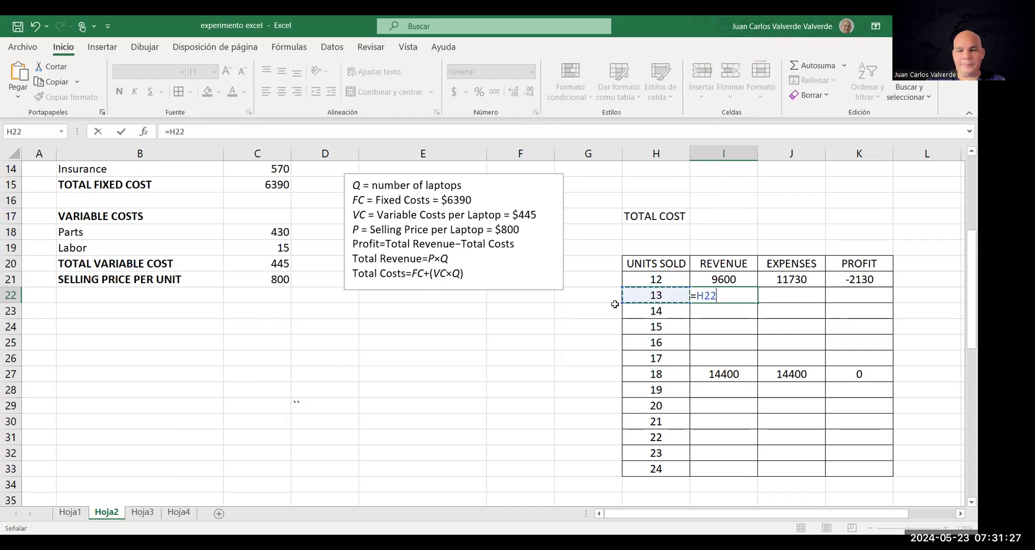
pyautogui.write('*')
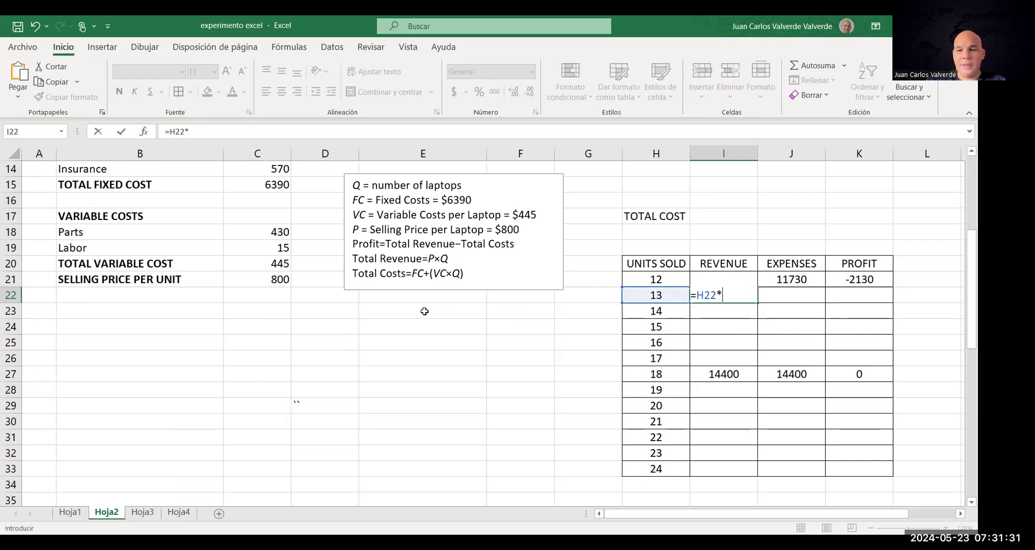
pyautogui.click(264, 281)
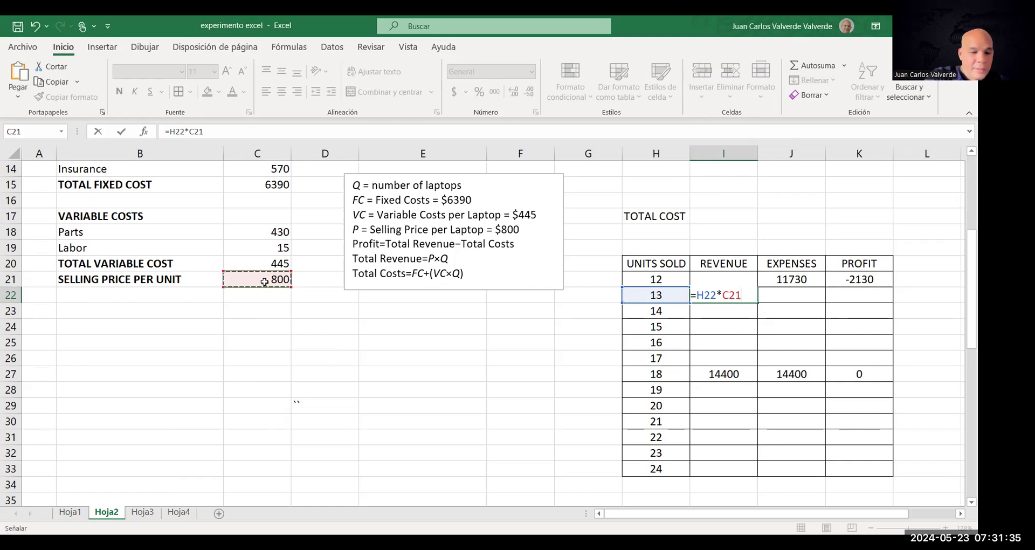
pyautogui.press('F4')
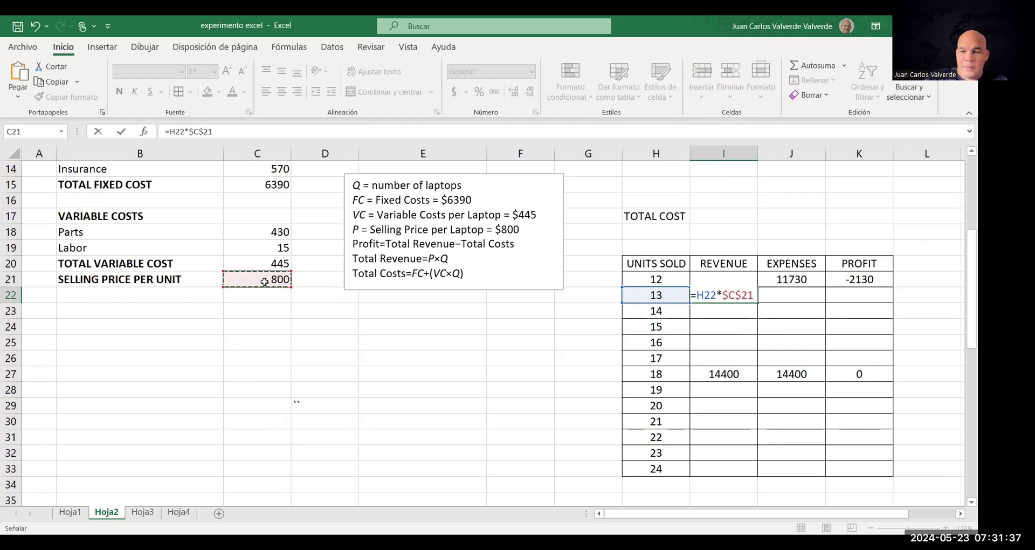
pyautogui.press('Return')
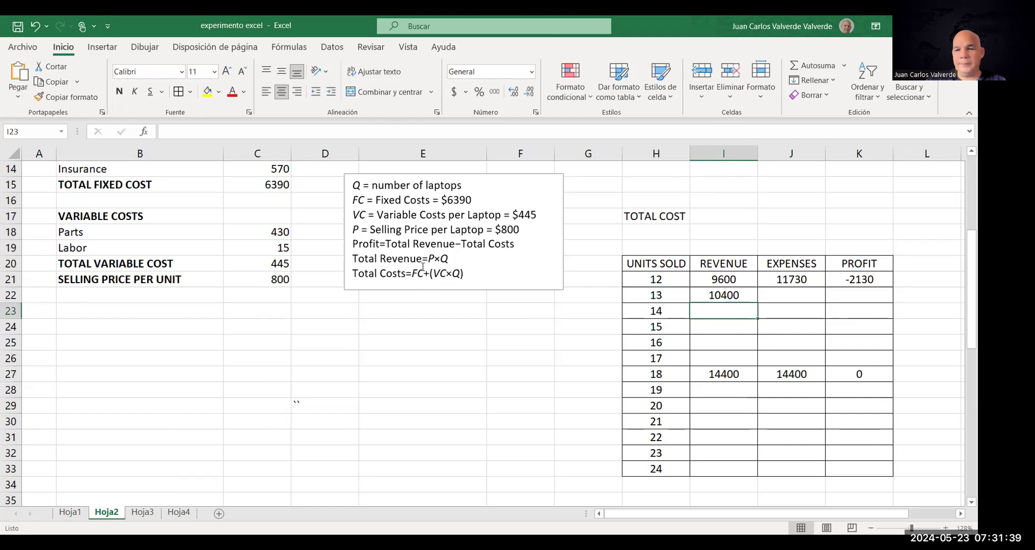
# - Calculate the expenses of the 13-unit row in J22 with =$C$15+(H22*$C$20), keeping both cost references absolute
pyautogui.click(788, 297)
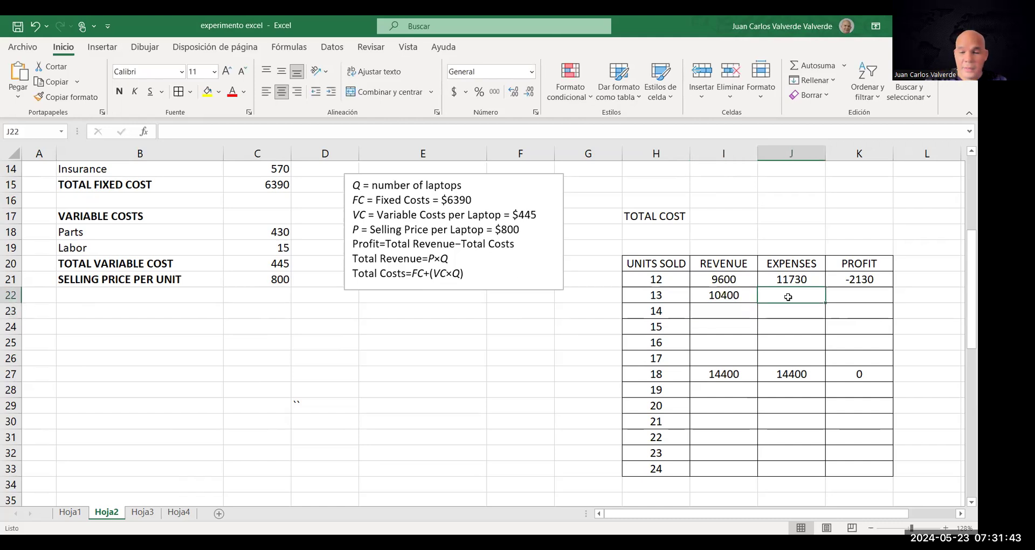
pyautogui.write('=')
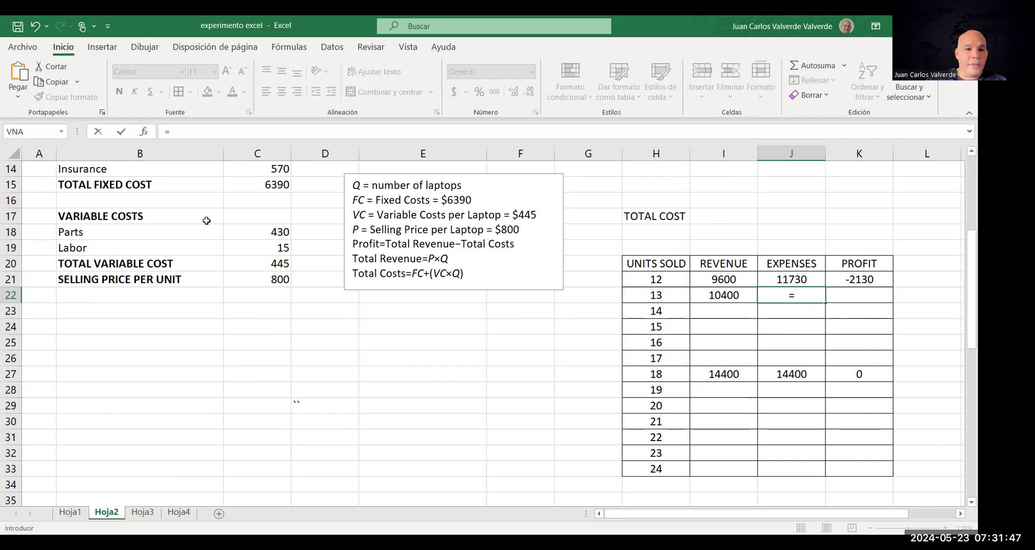
pyautogui.click(268, 187)
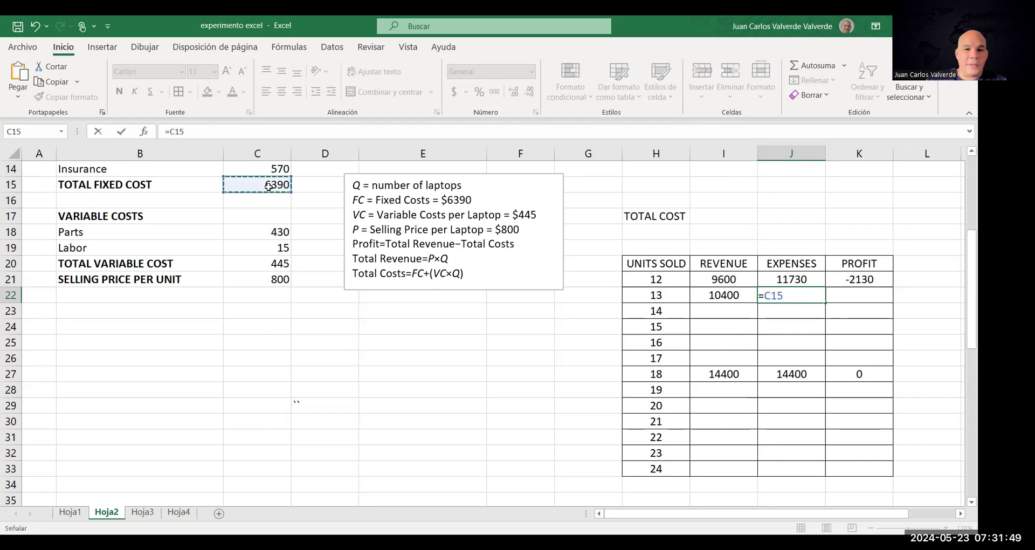
pyautogui.press('F4')
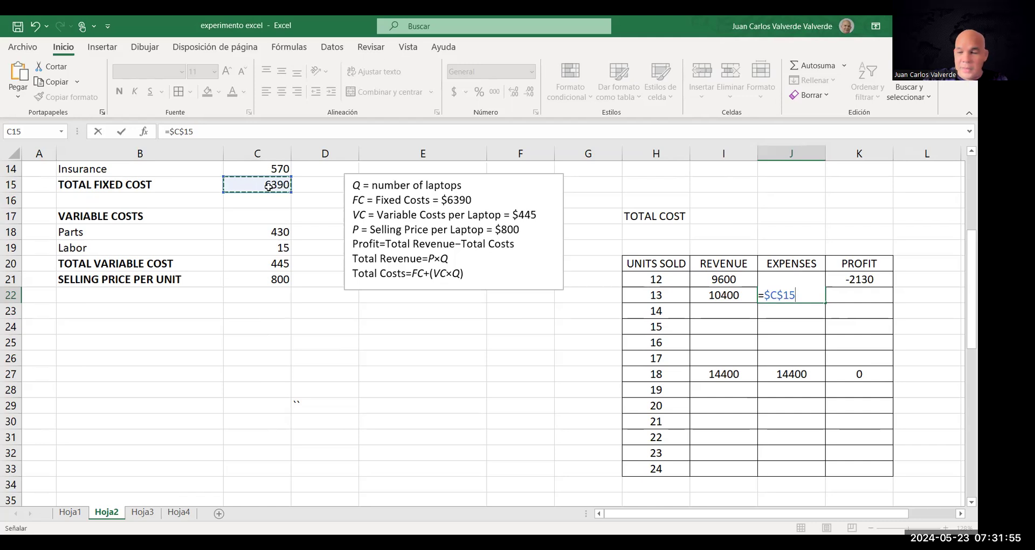
pyautogui.write('+(')
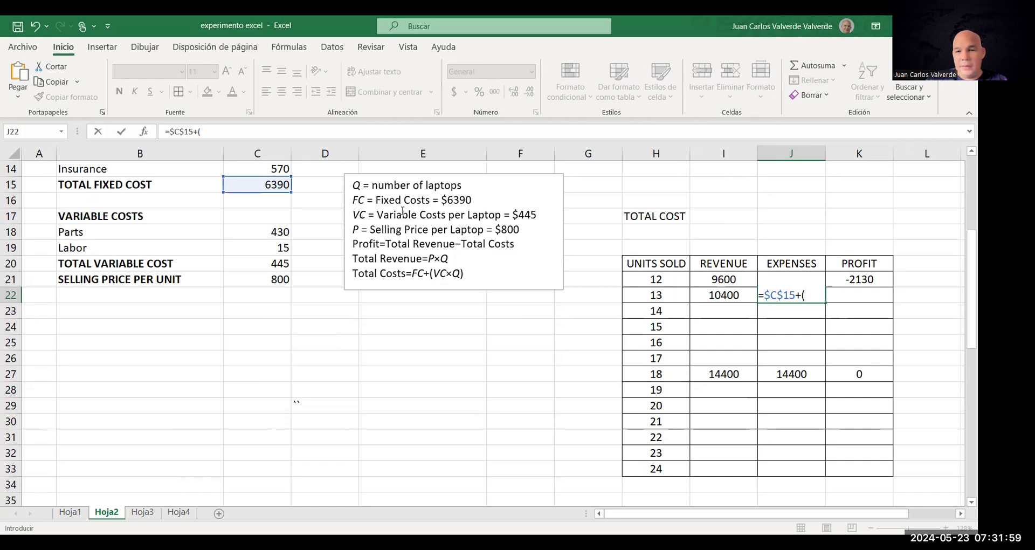
pyautogui.click(647, 295)
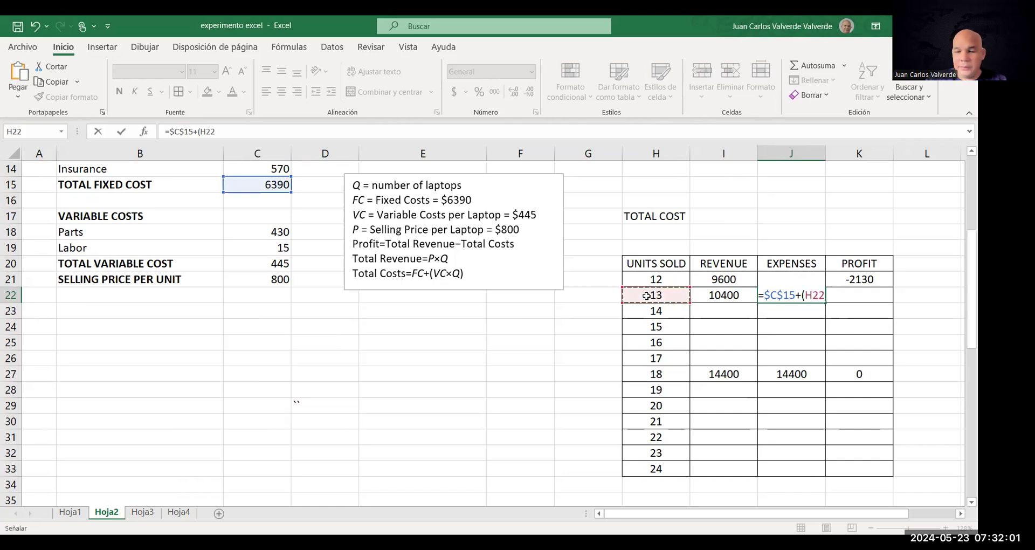
pyautogui.write('*')
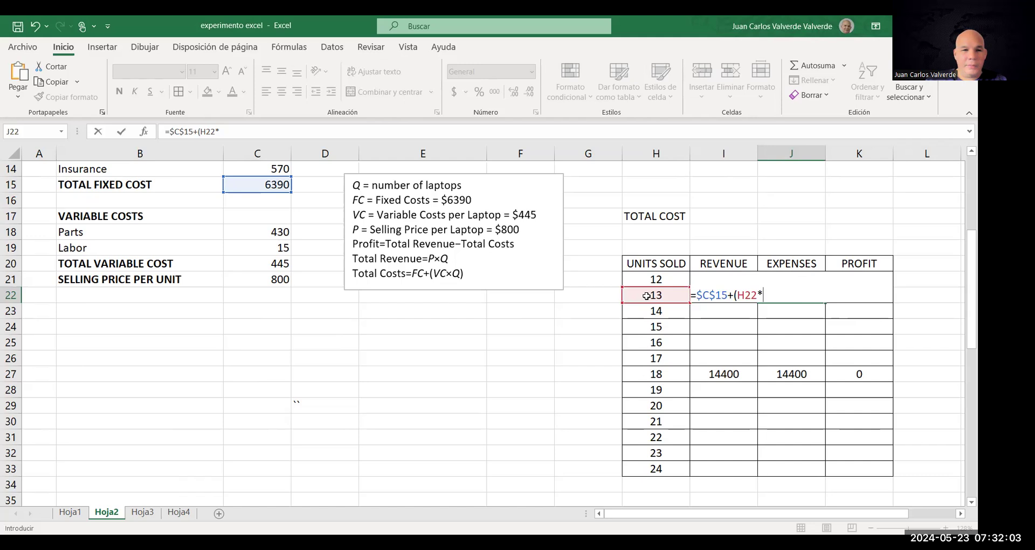
pyautogui.click(276, 264)
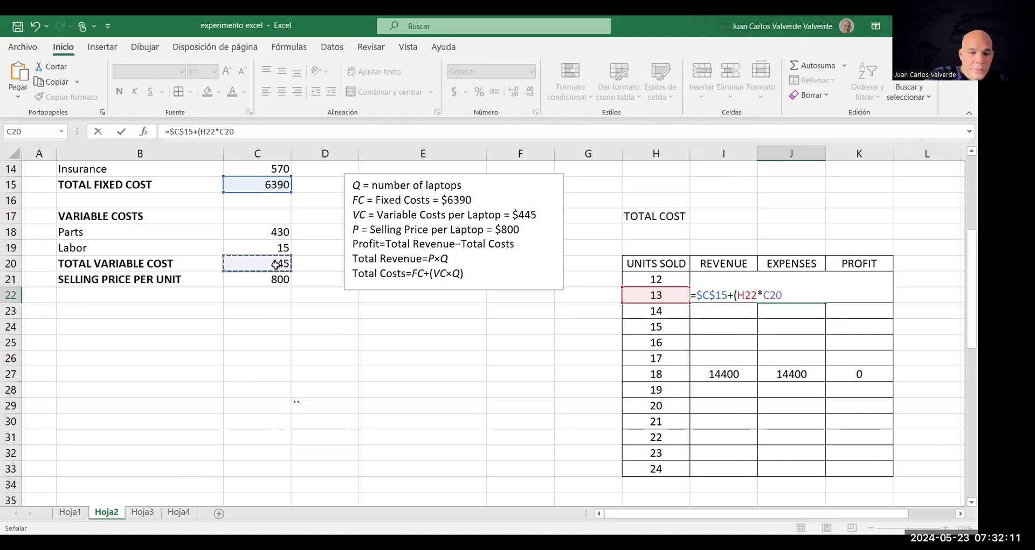
pyautogui.press('F4')
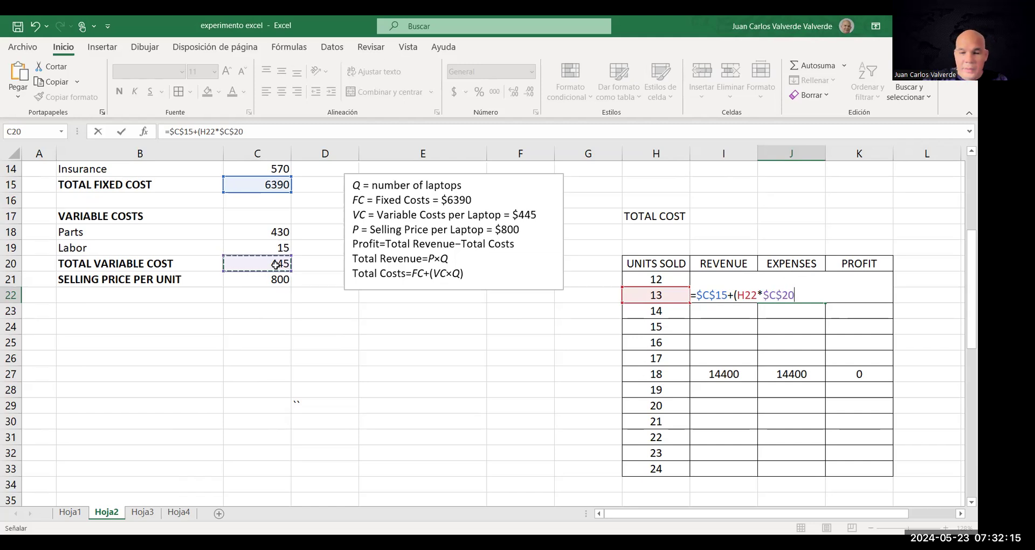
pyautogui.write(')')
pyautogui.press('Return')
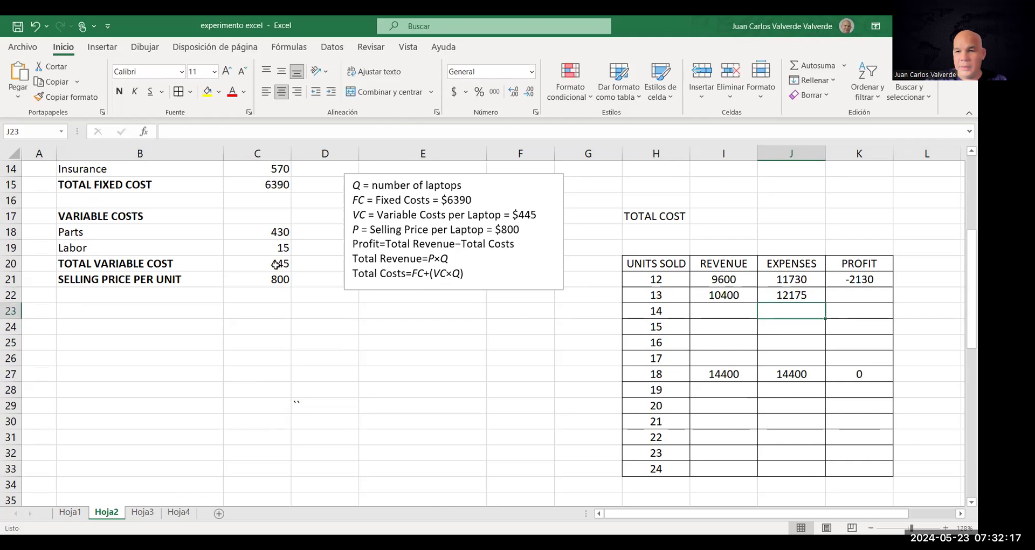
# - Calculate the profit of the 13-unit row in K22 as revenue minus expenses with =I22-J22
pyautogui.click(865, 296)
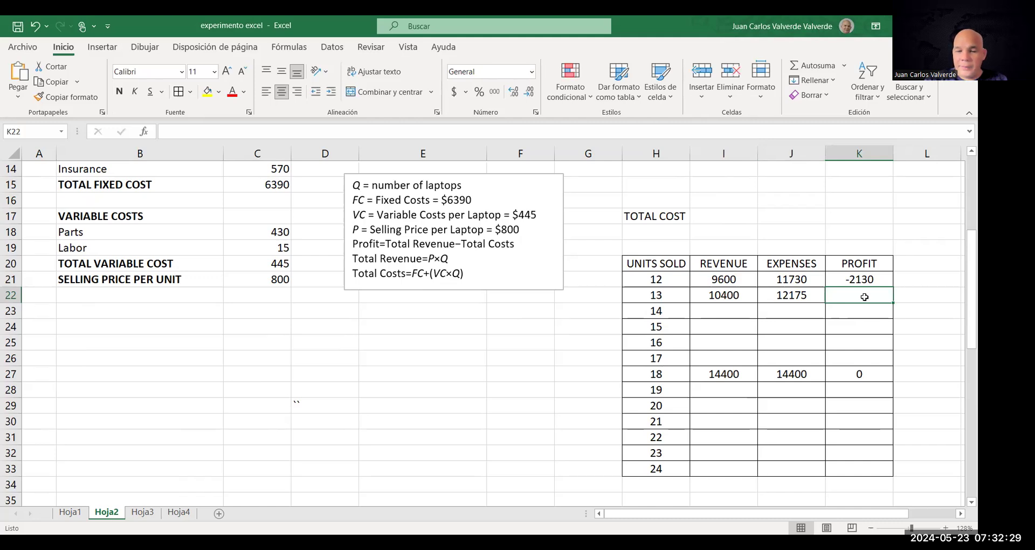
pyautogui.write('=')
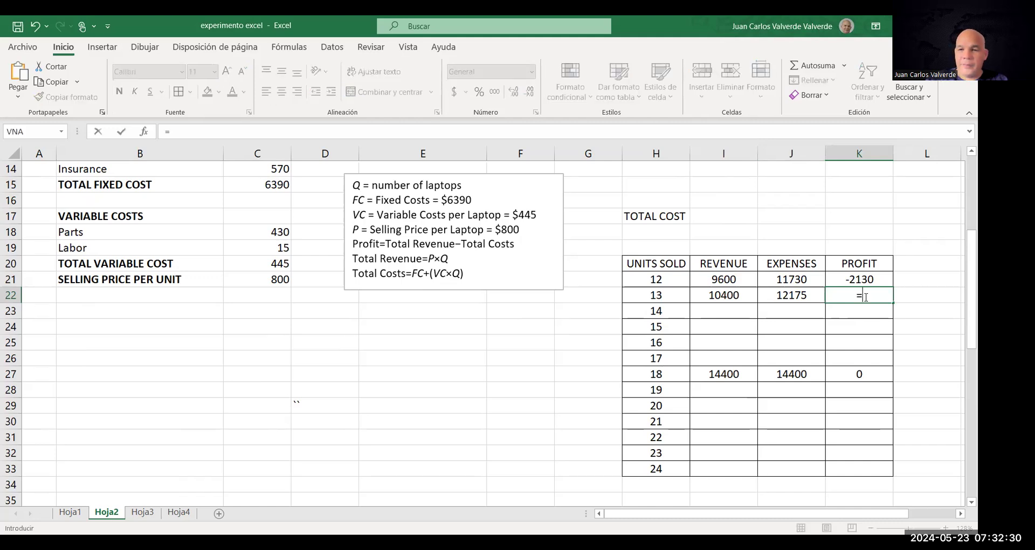
pyautogui.click(727, 297)
pyautogui.write('-')
pyautogui.click(774, 295)
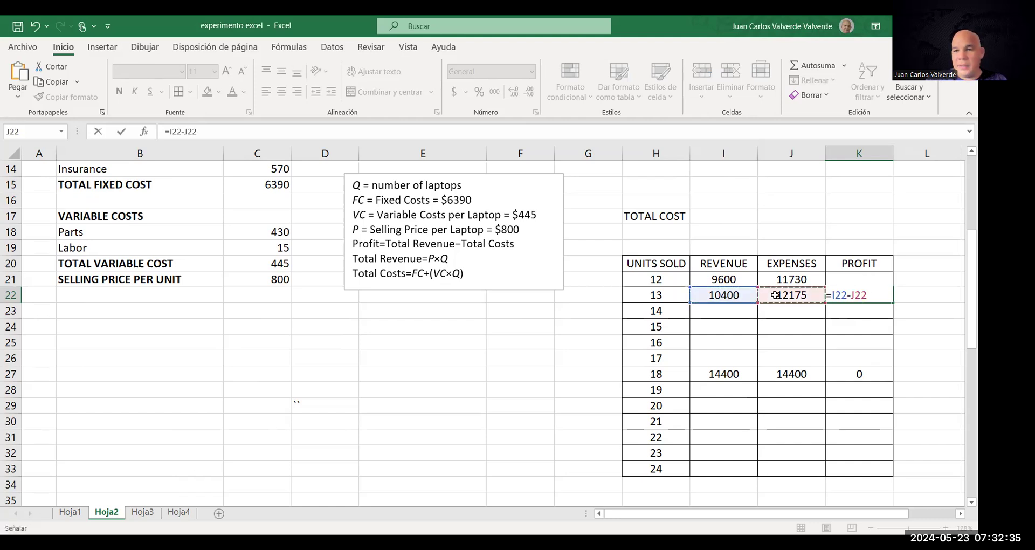
pyautogui.press('Return')
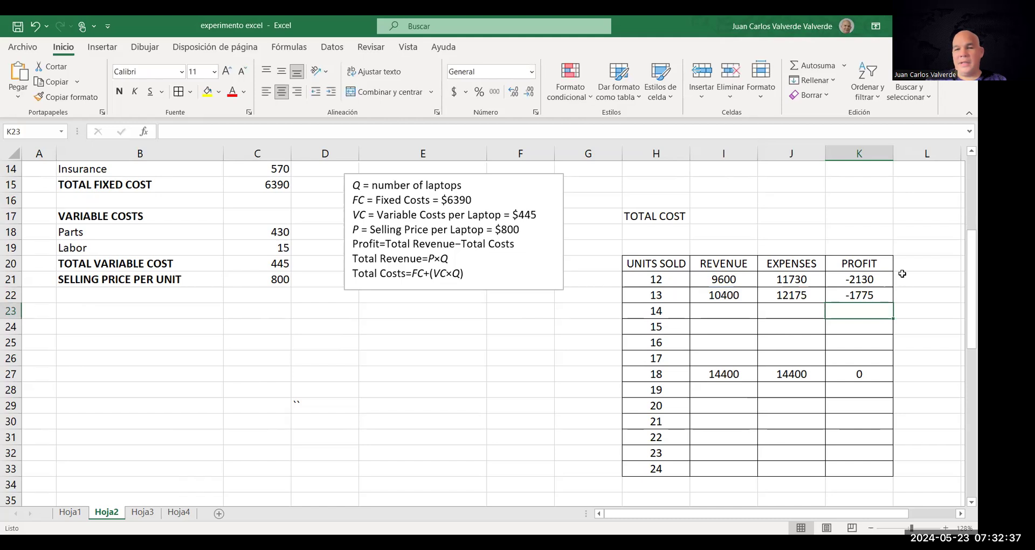
# - Fill the revenue formula down to I33 and the expenses formula from J22 down to J33
pyautogui.moveTo(733, 278); pyautogui.dragTo(755, 469)
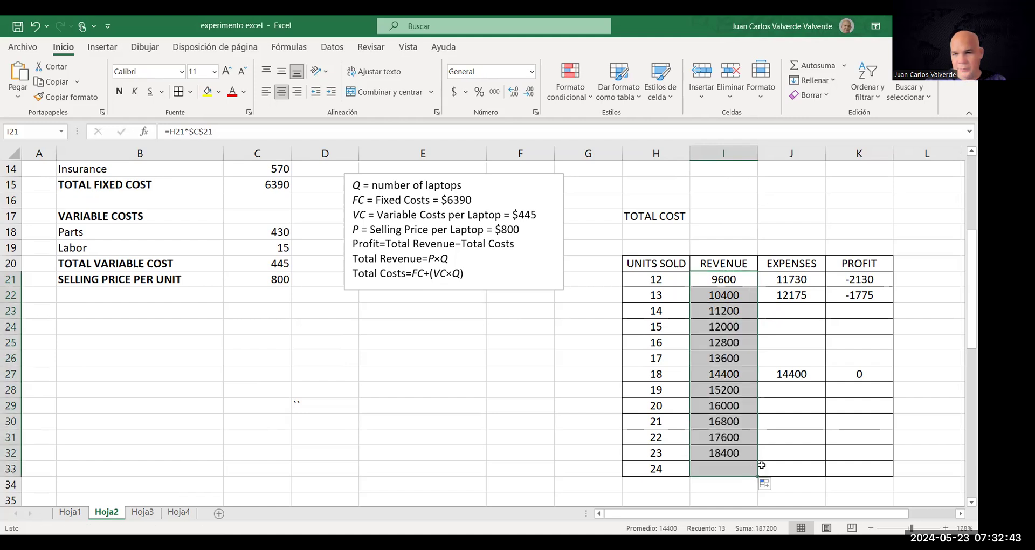
pyautogui.moveTo(802, 278); pyautogui.dragTo(802, 473)
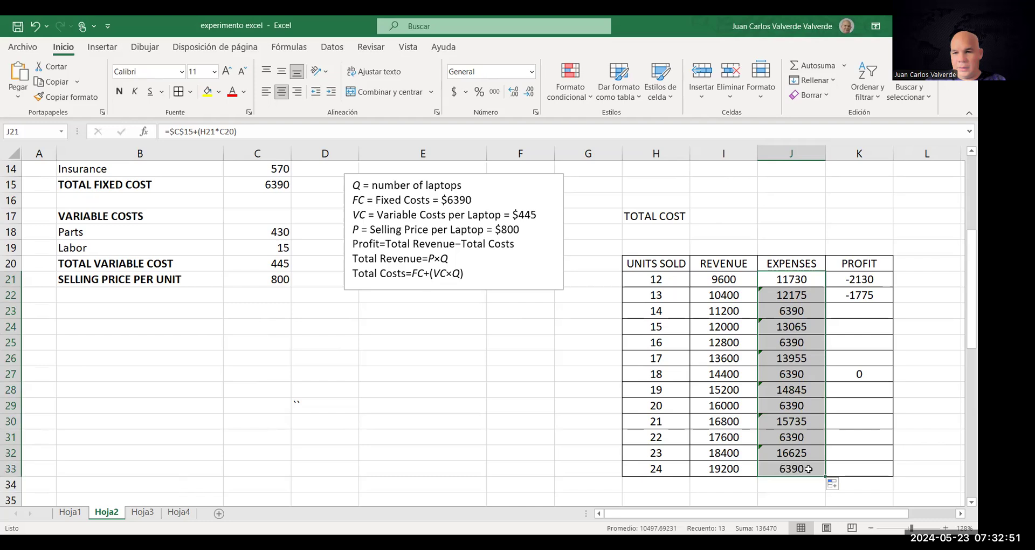
pyautogui.hotkey('ctrl', 'z')
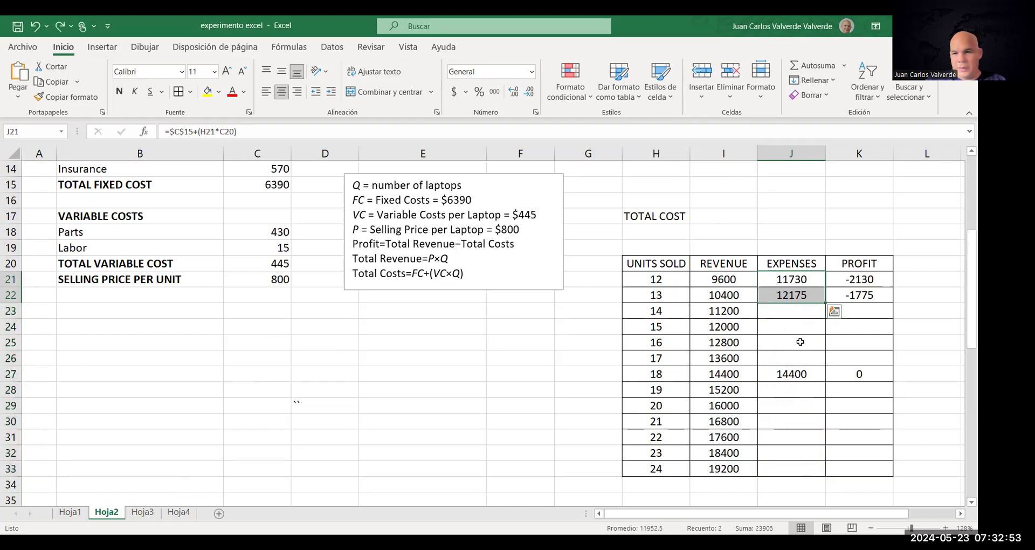
pyautogui.click(806, 299)
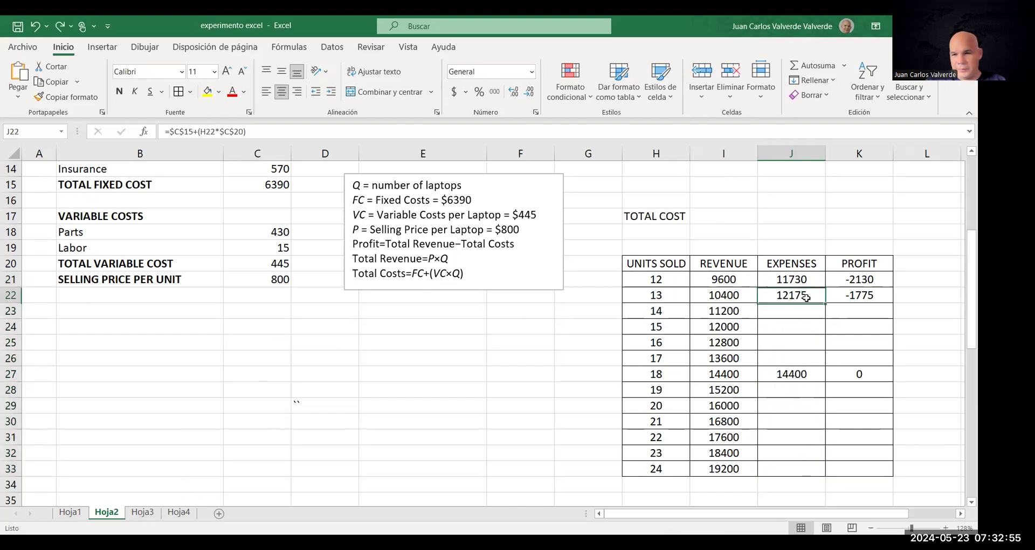
pyautogui.moveTo(825, 301); pyautogui.dragTo(815, 470)
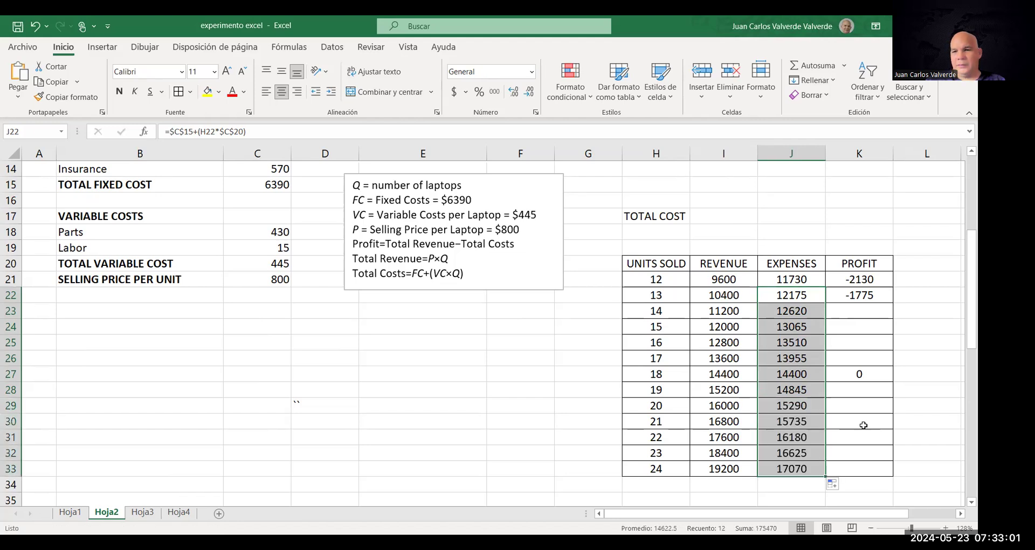
# - Fill the profit formula from K22 down to K33
pyautogui.click(876, 297)
pyautogui.moveTo(892, 300); pyautogui.dragTo(866, 475)
pyautogui.click(945, 377)
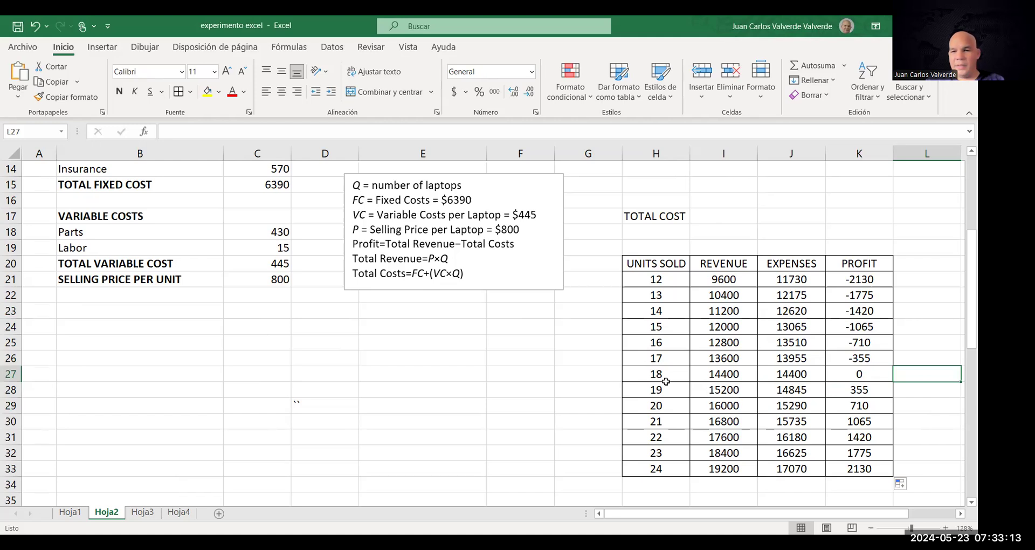
# - Insert a basic 2D line chart from the whole units sold, revenue, expenses and profit table in H20:K33
pyautogui.moveTo(649, 264); pyautogui.dragTo(843, 468)
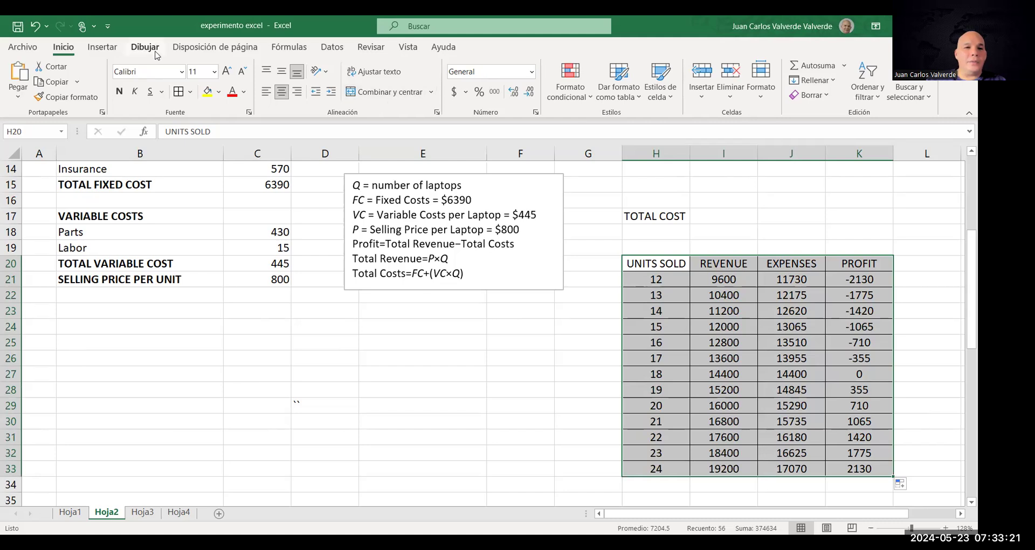
pyautogui.click(111, 50)
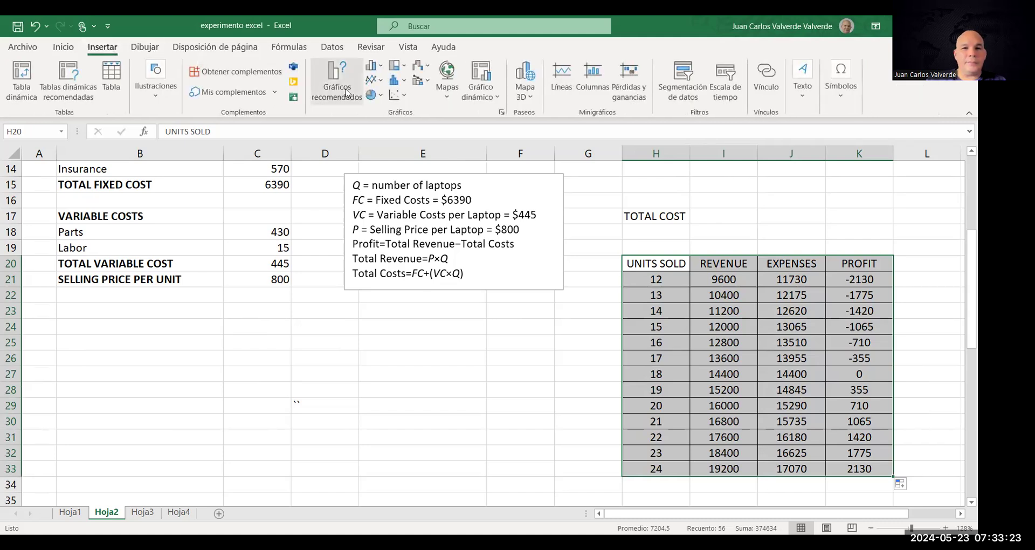
pyautogui.click(377, 81)
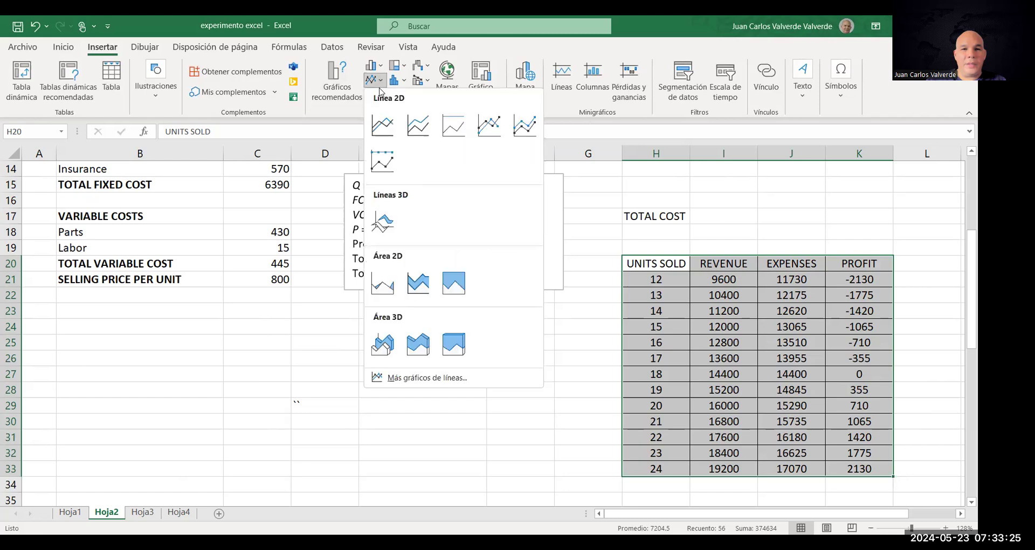
pyautogui.click(382, 125)
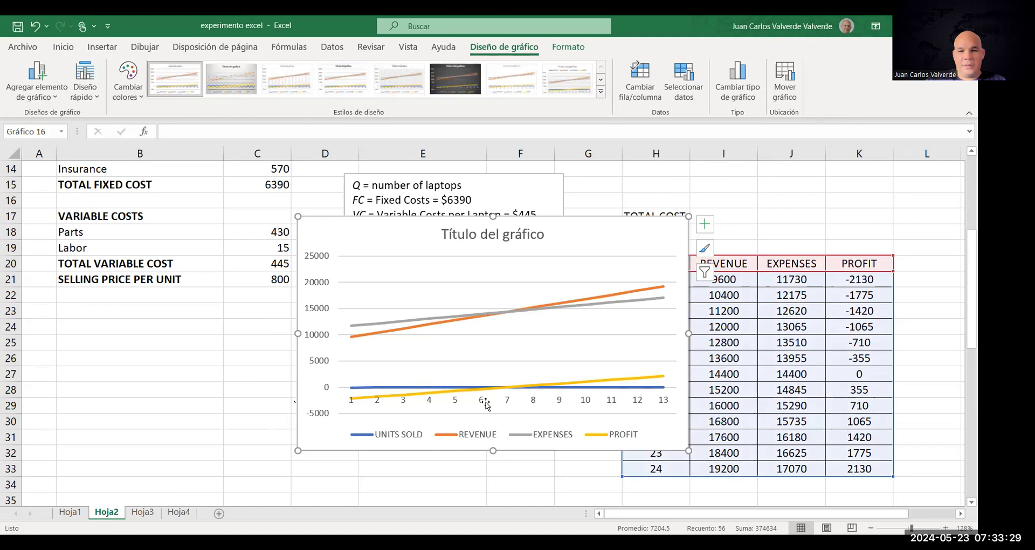
pyautogui.rightClick(501, 361)
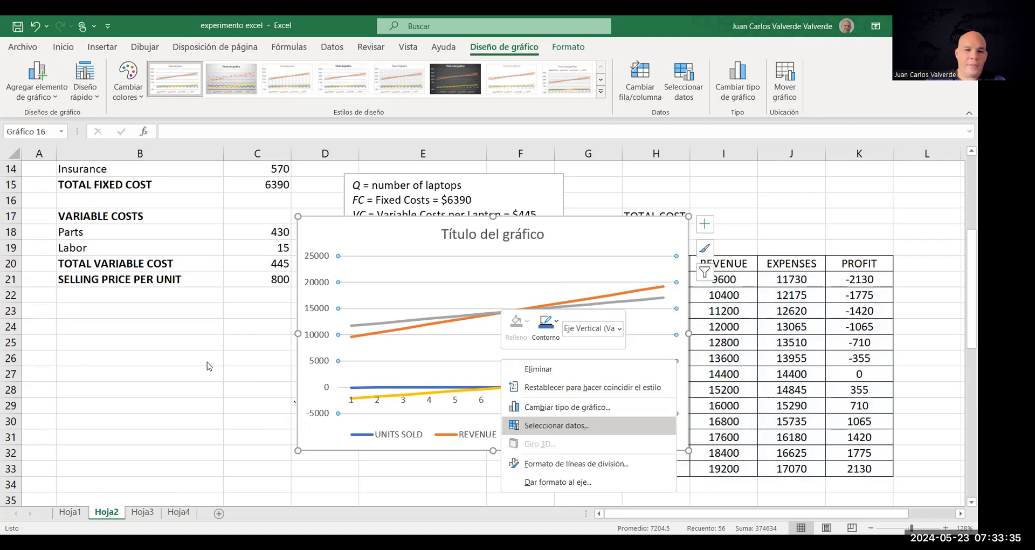
pyautogui.click(548, 425)
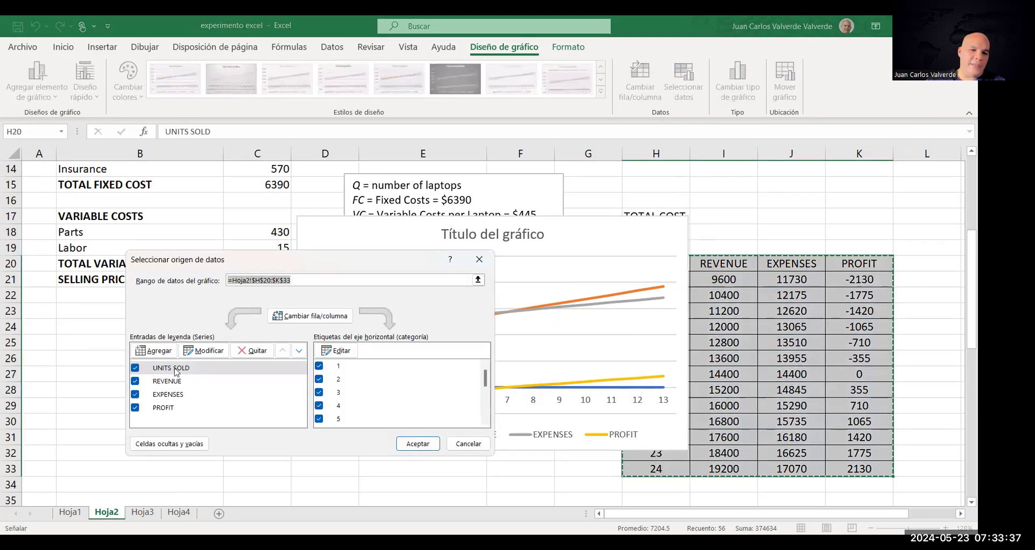
pyautogui.click(341, 352)
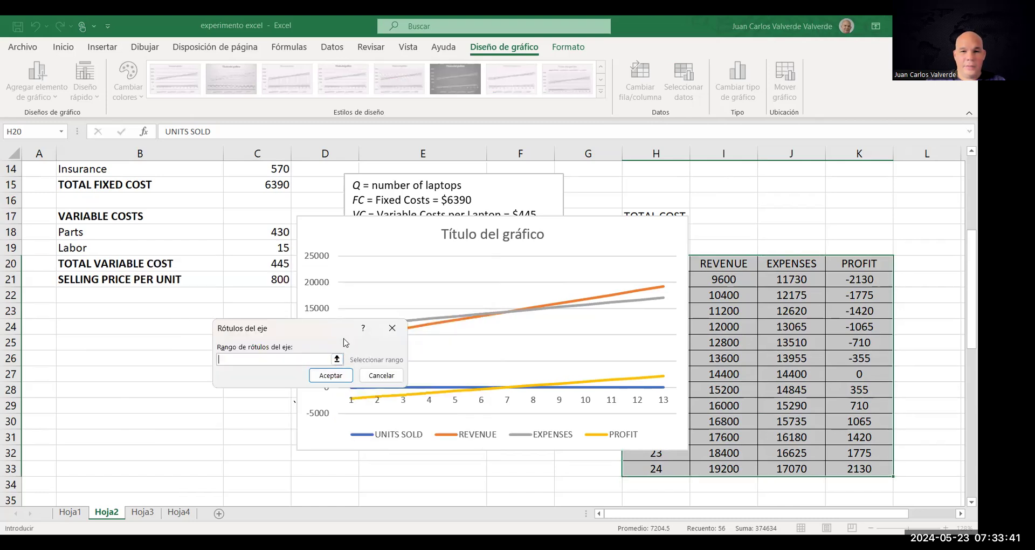
pyautogui.click(387, 380)
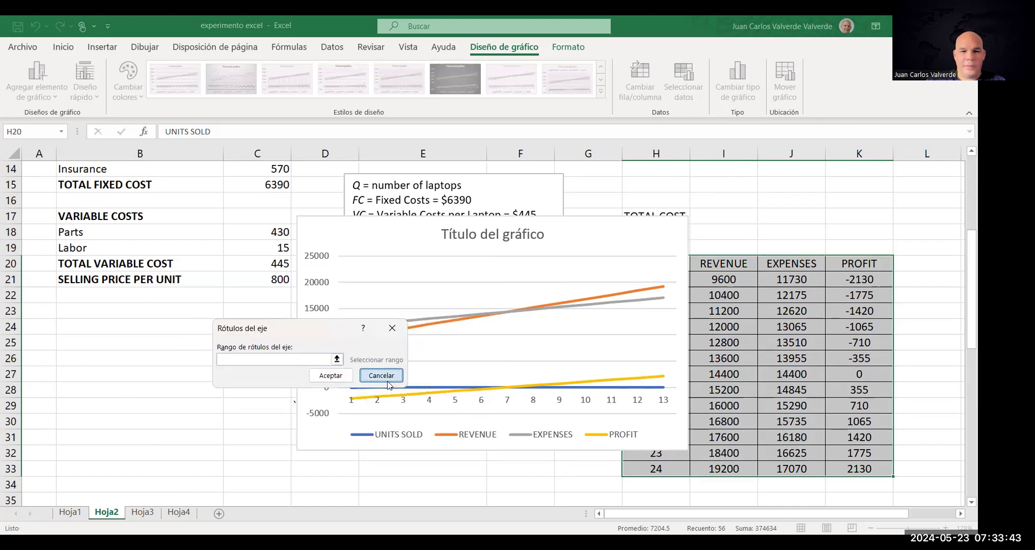
pyautogui.click(479, 261)
# - Move the chart clear of the table and set its horizontal axis labels to the units sold in H21:H33
pyautogui.moveTo(373, 250); pyautogui.dragTo(136, 291)
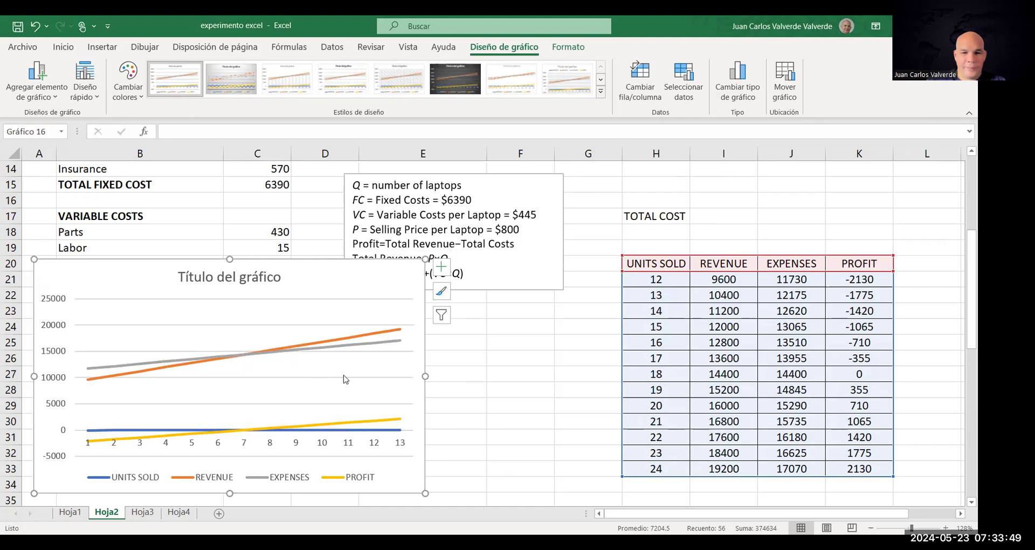
pyautogui.rightClick(319, 379)
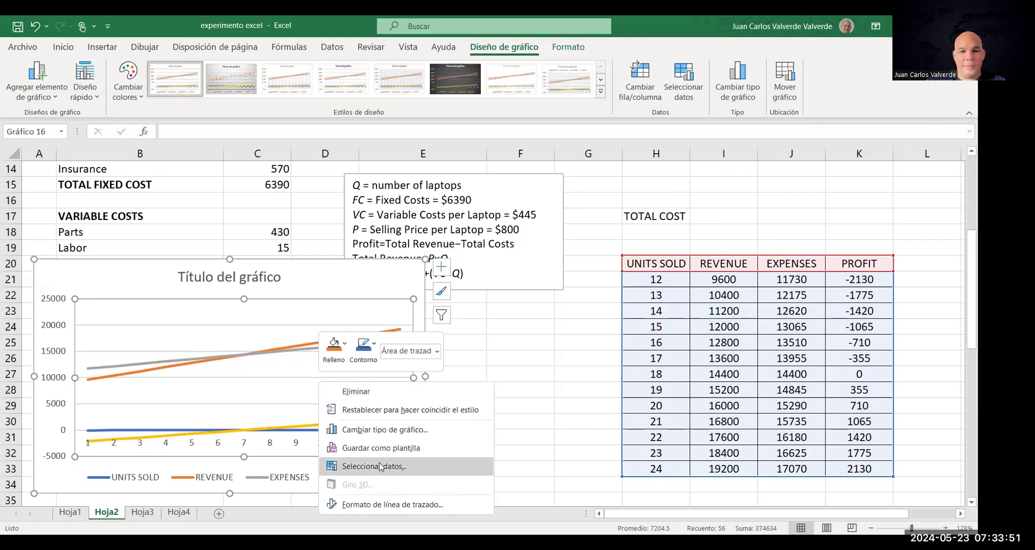
pyautogui.click(380, 465)
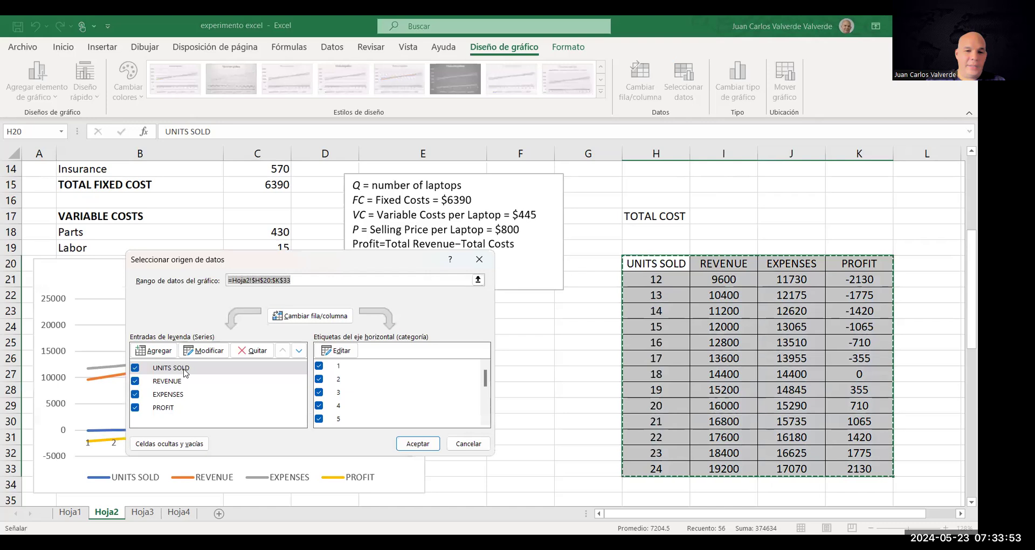
pyautogui.click(183, 371)
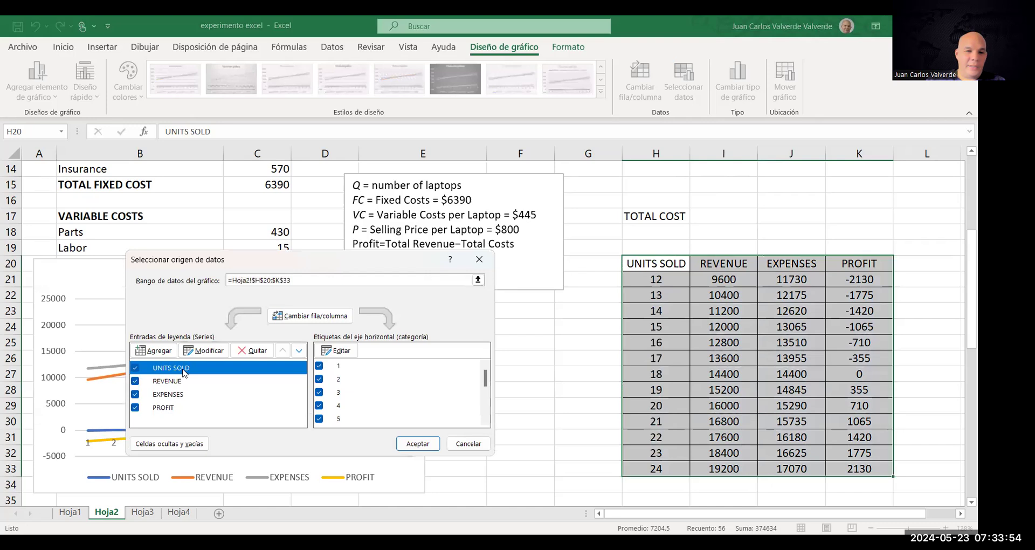
pyautogui.click(342, 357)
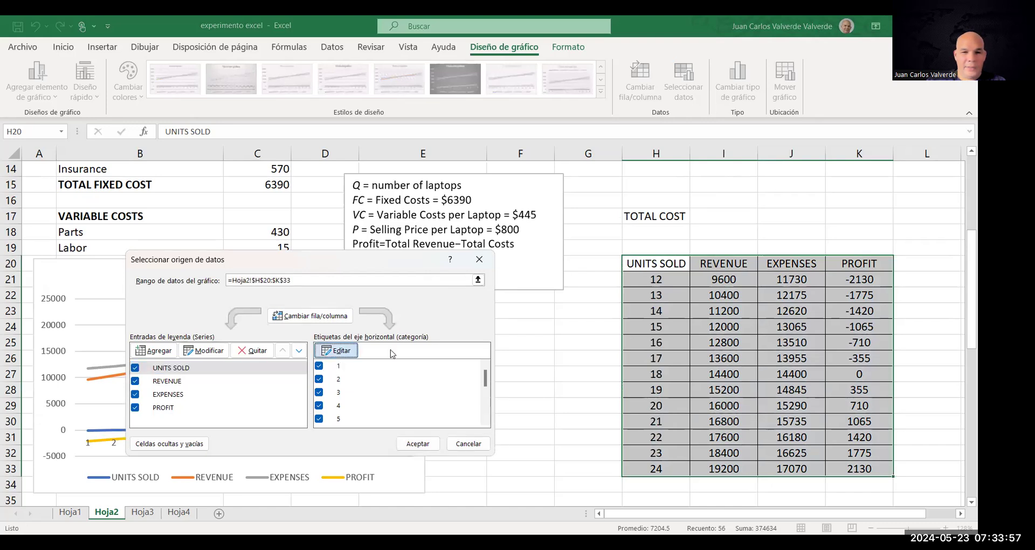
pyautogui.click(341, 350)
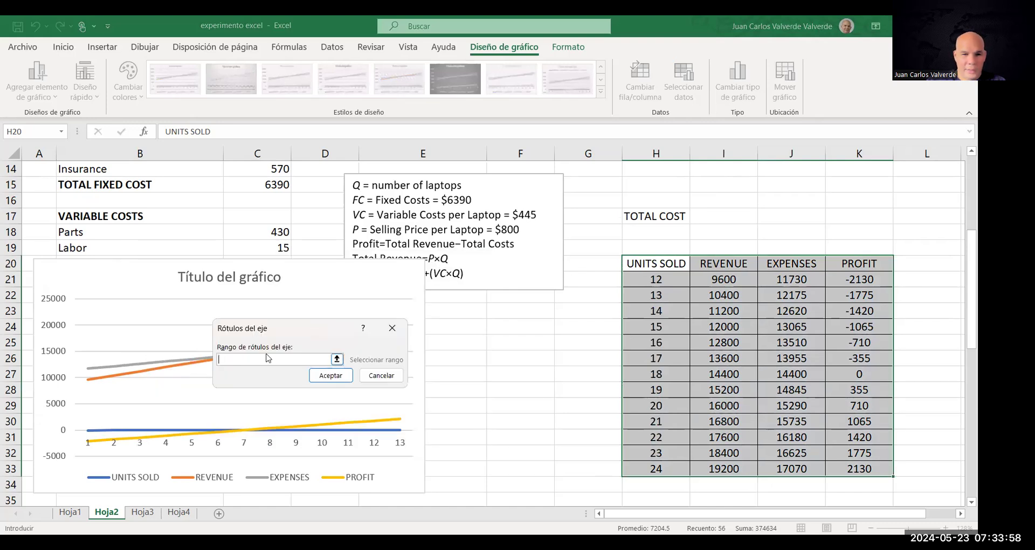
pyautogui.click(652, 283)
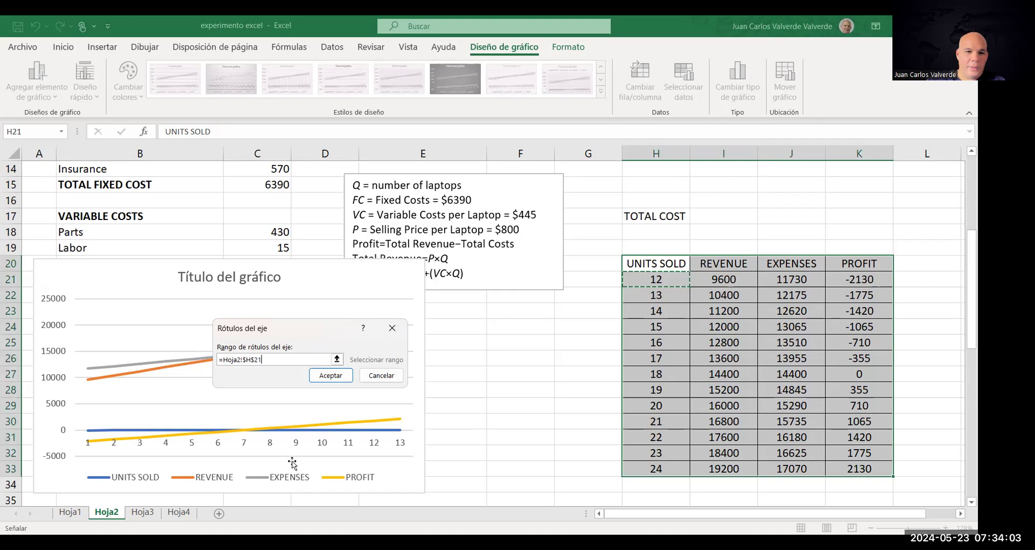
pyautogui.click(330, 375)
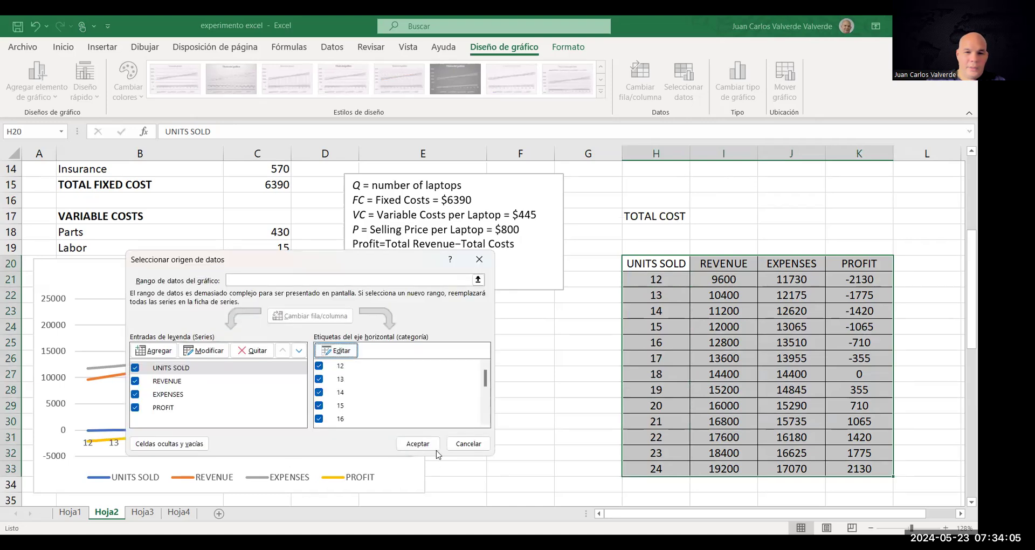
pyautogui.click(421, 444)
# - Place the chart beside the table and examine the revenue and expenses crossing and the profit line along the units axis
pyautogui.moveTo(331, 285); pyautogui.dragTo(505, 287)
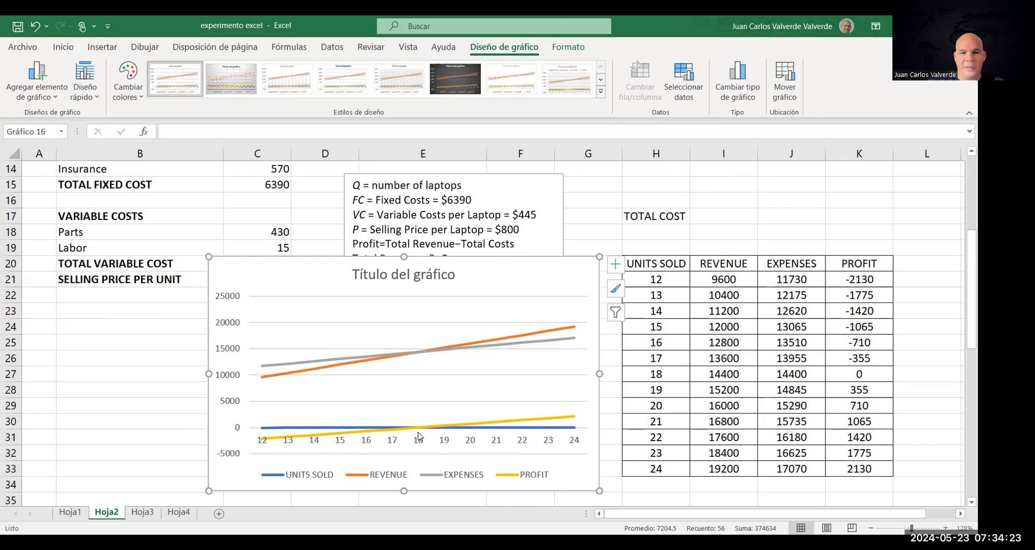
pyautogui.moveTo(418, 435)
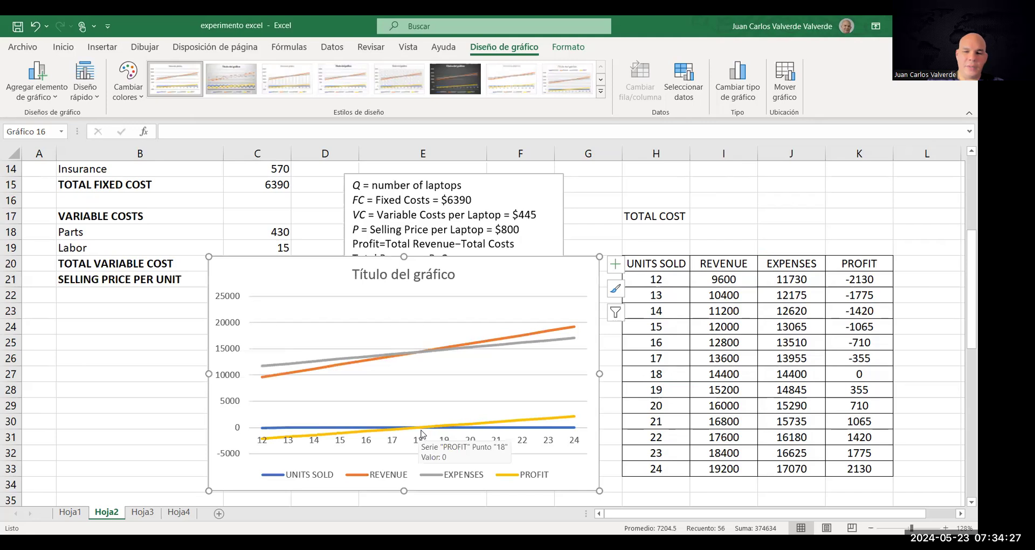
pyautogui.moveTo(576, 423)
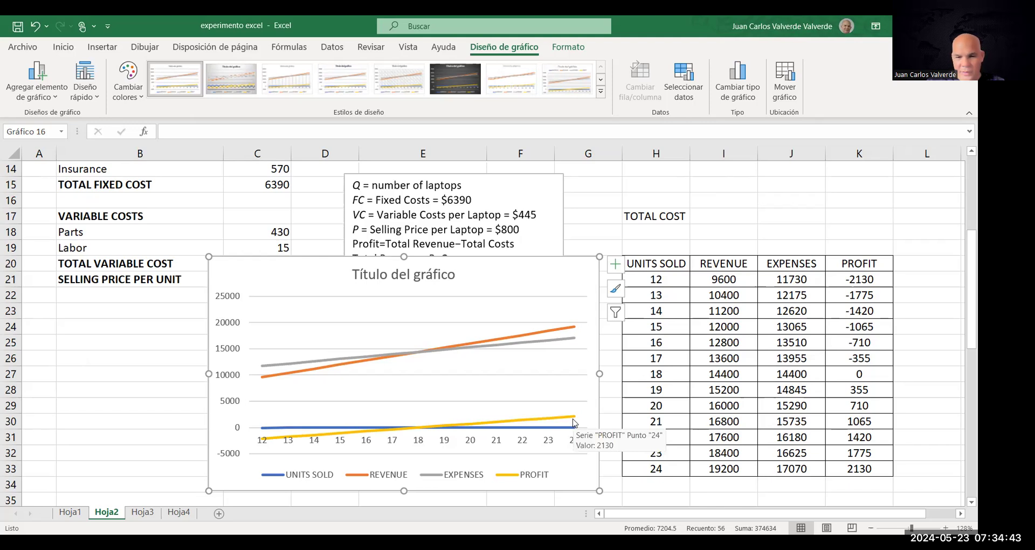
pyautogui.moveTo(282, 430)
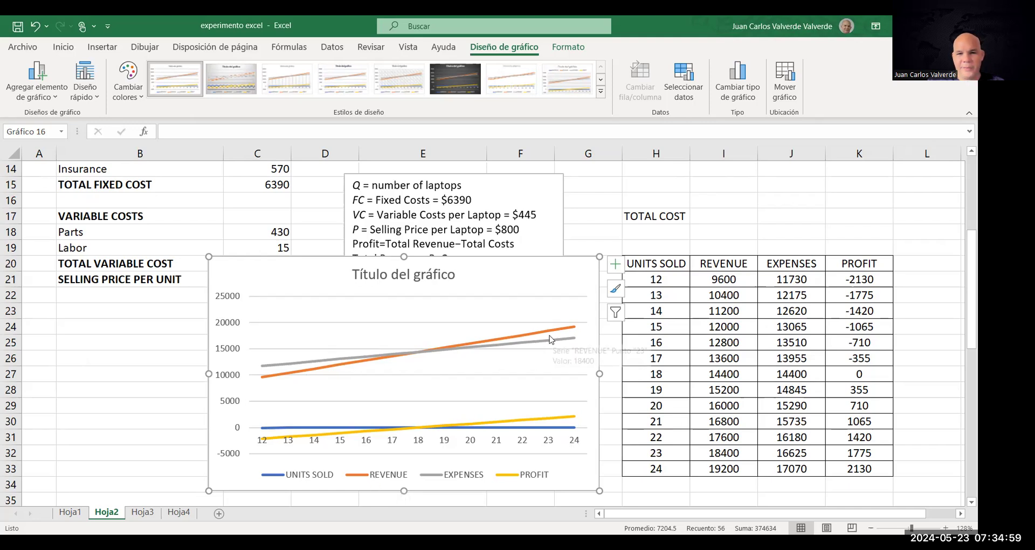
pyautogui.moveTo(415, 357)
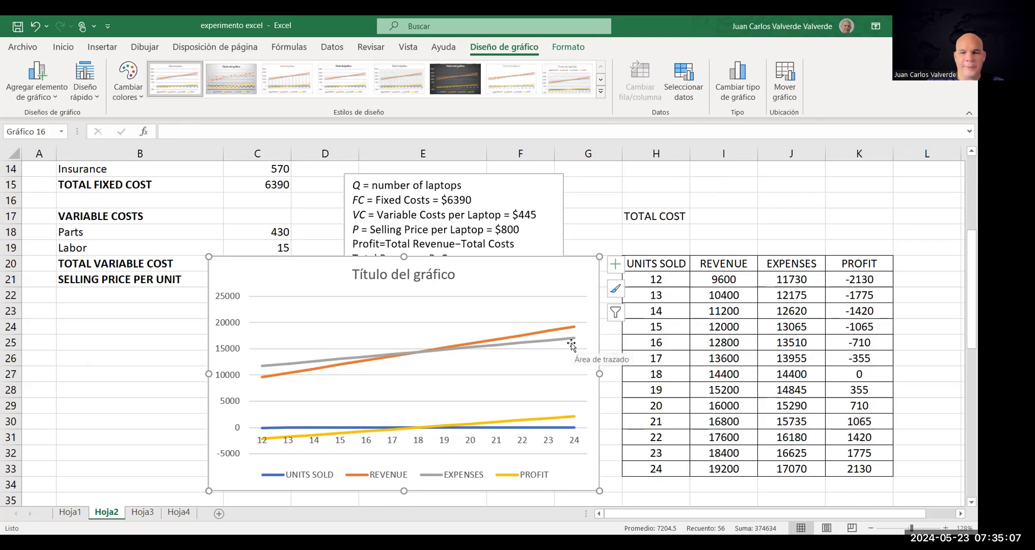
pyautogui.click(417, 428)
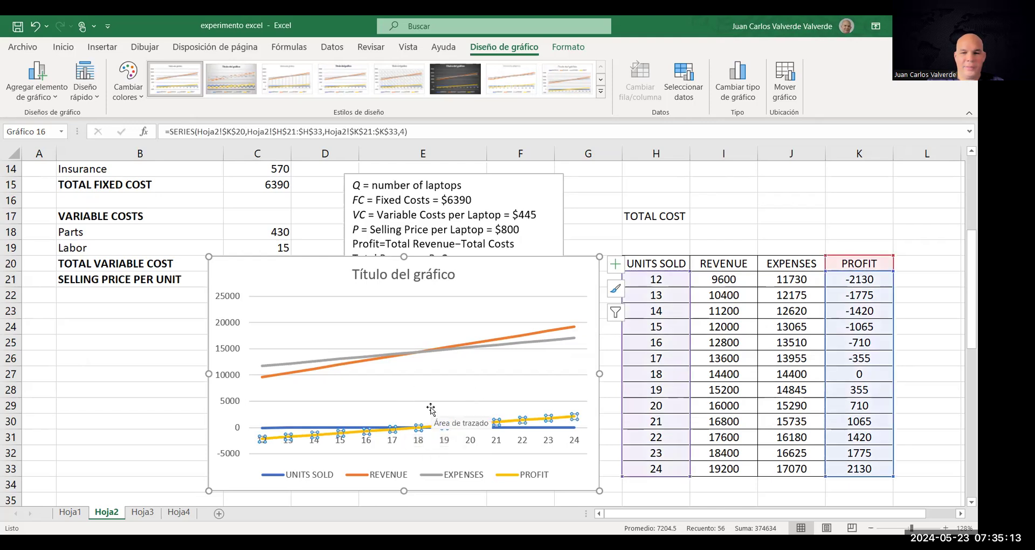
# - Replace the chart title with BEP and move the chart beneath the variable costs, uncovering the formula text box
pyautogui.click(452, 277)
pyautogui.doubleClick(451, 276)
pyautogui.moveTo(451, 276); pyautogui.dragTo(375, 277)
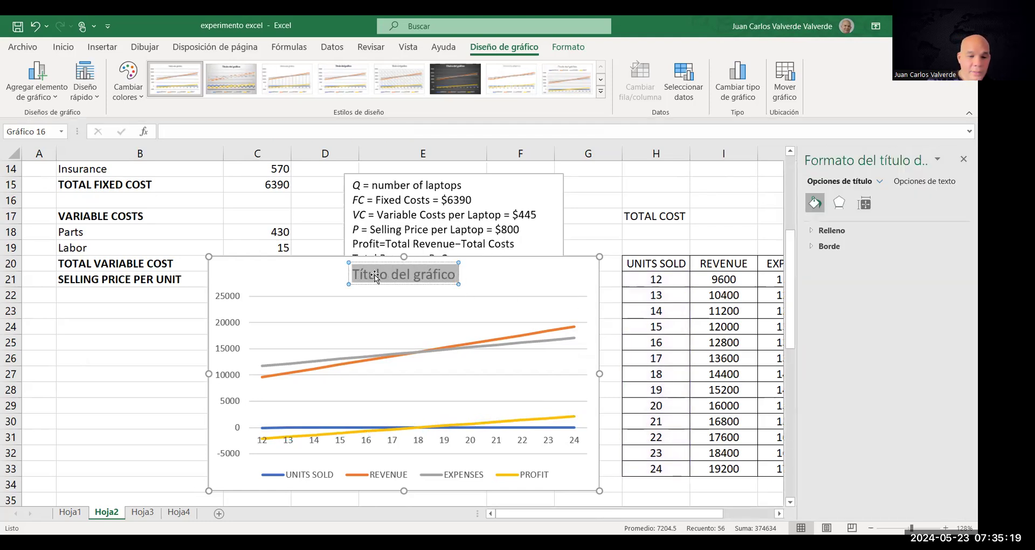
pyautogui.write('BEP')
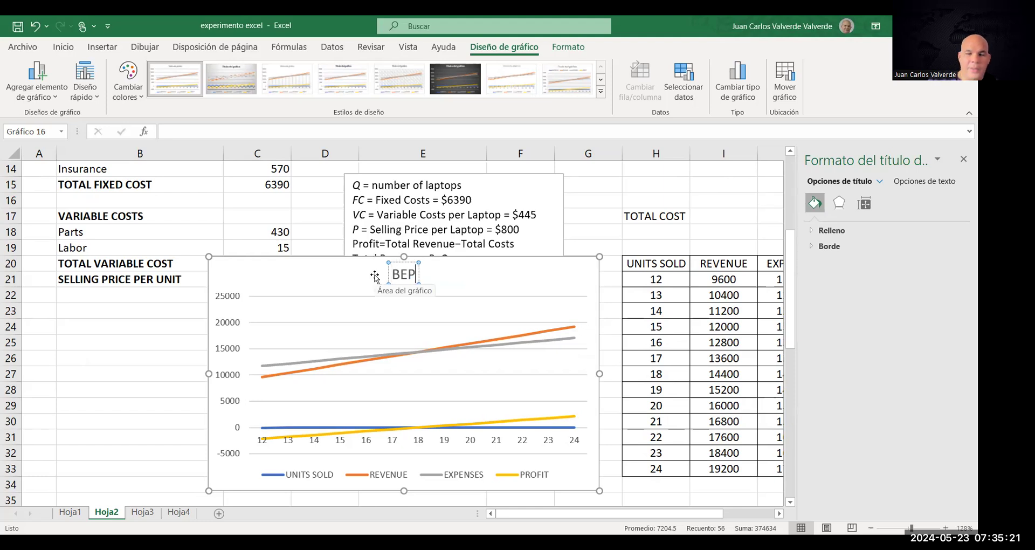
pyautogui.click(95, 373)
pyautogui.moveTo(277, 282); pyautogui.dragTo(86, 303)
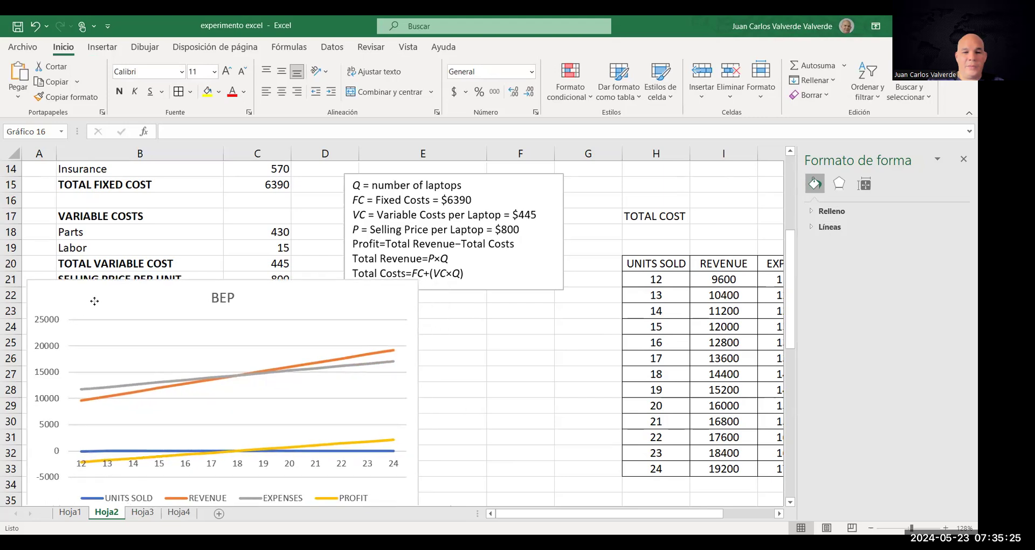